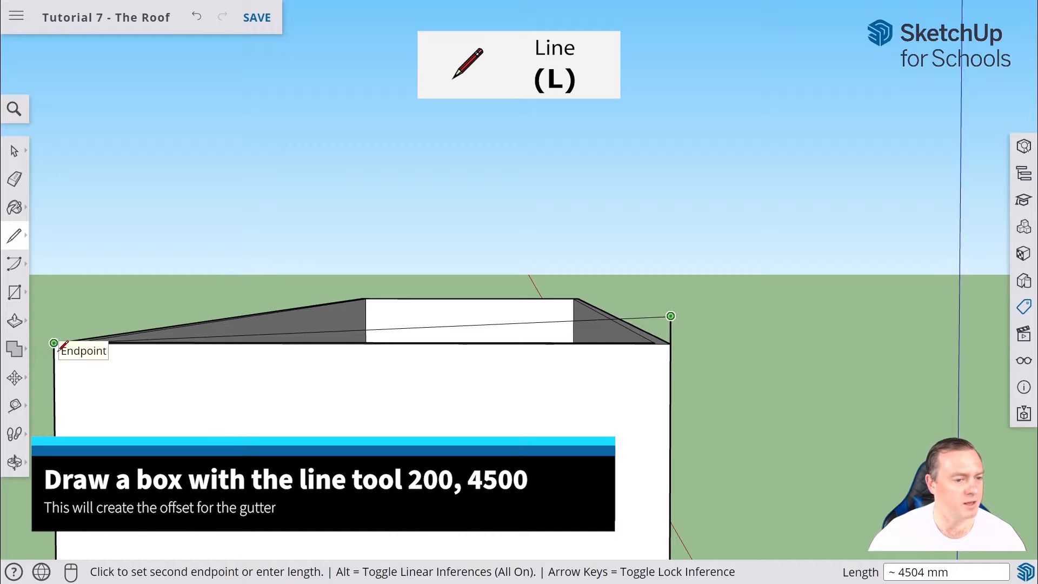
# - Draw the remaining lines to complete the 4500 by 200 mm rectangle on top of the end wall
pyautogui.click(54, 316)
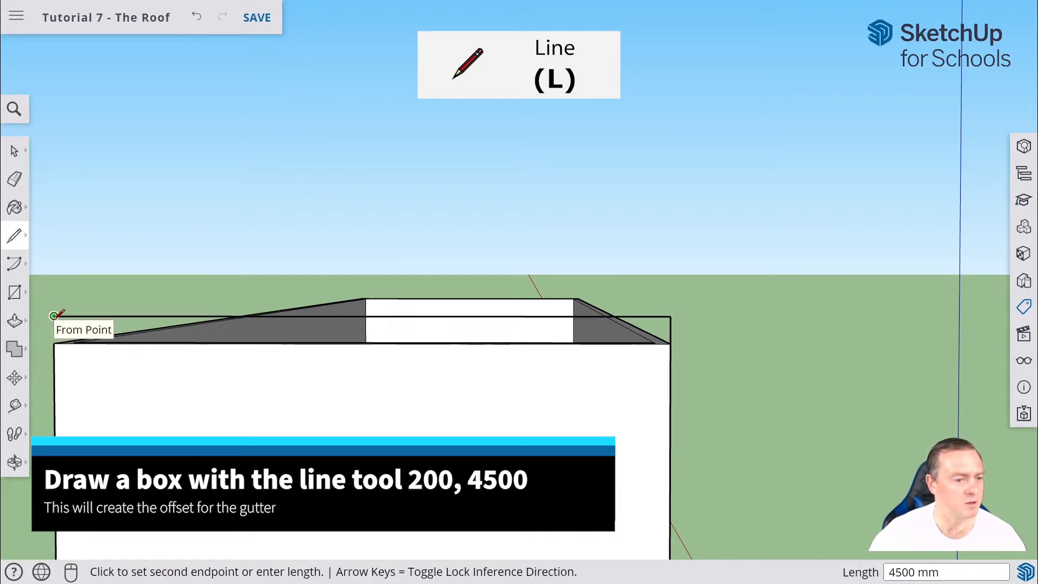
pyautogui.click(64, 336)
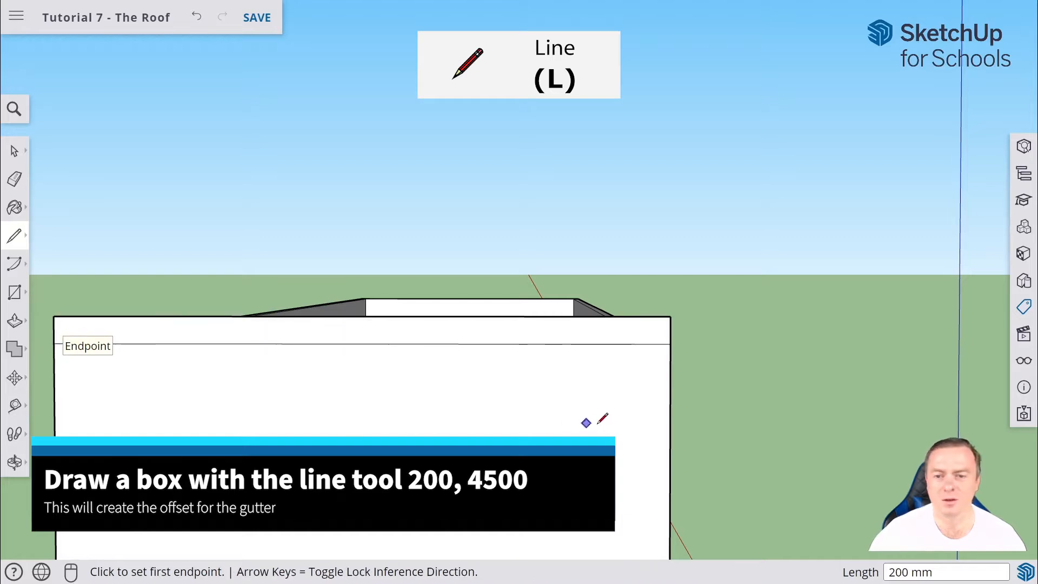
pyautogui.press('o')
pyautogui.moveTo(593, 406); pyautogui.dragTo(551, 417)
pyautogui.press('l')
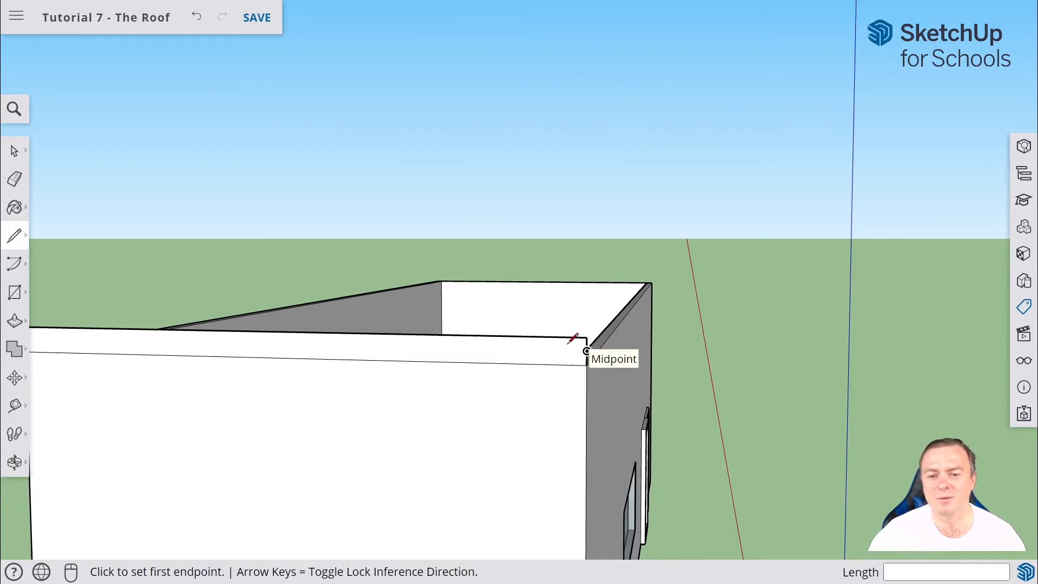
# - Use the Protractor to create a 22.5 degree roof guide from the rectangle's top corner nearest the windowed wall
pyautogui.moveTo(445, 354); pyautogui.dragTo(436, 324, button='middle')
pyautogui.moveTo(517, 315); pyautogui.dragTo(456, 355, button='middle')
pyautogui.scroll(2, 162, 385)
pyautogui.scroll(-5, 534, 336)
pyautogui.scroll(5, 538, 343)
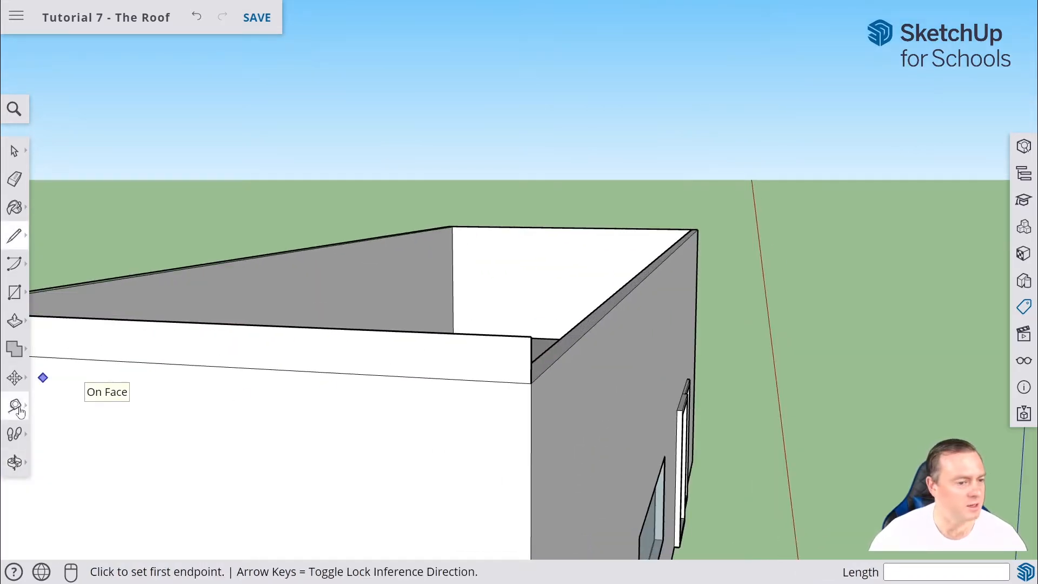
pyautogui.click(15, 406)
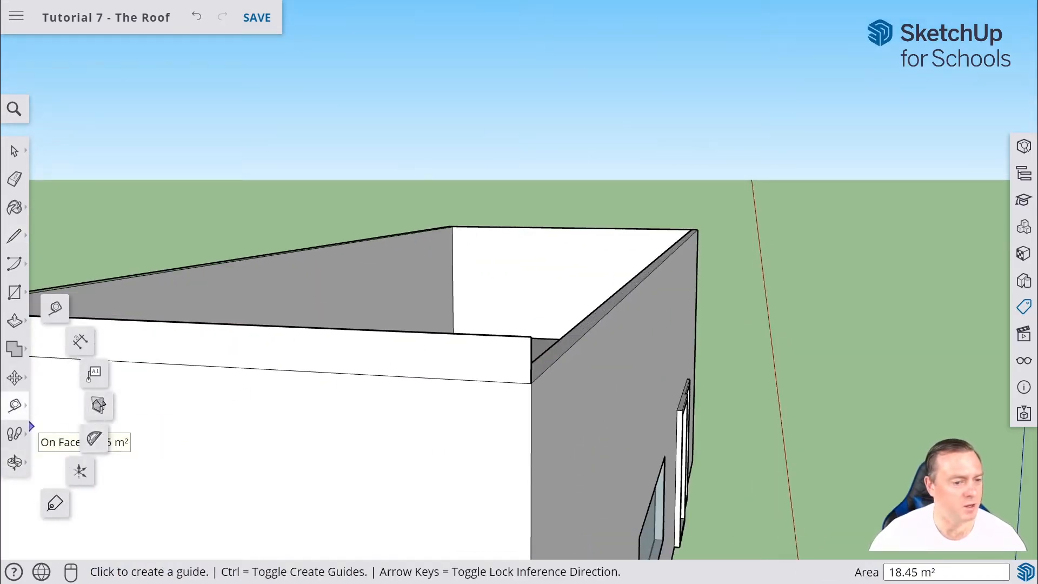
pyautogui.click(96, 438)
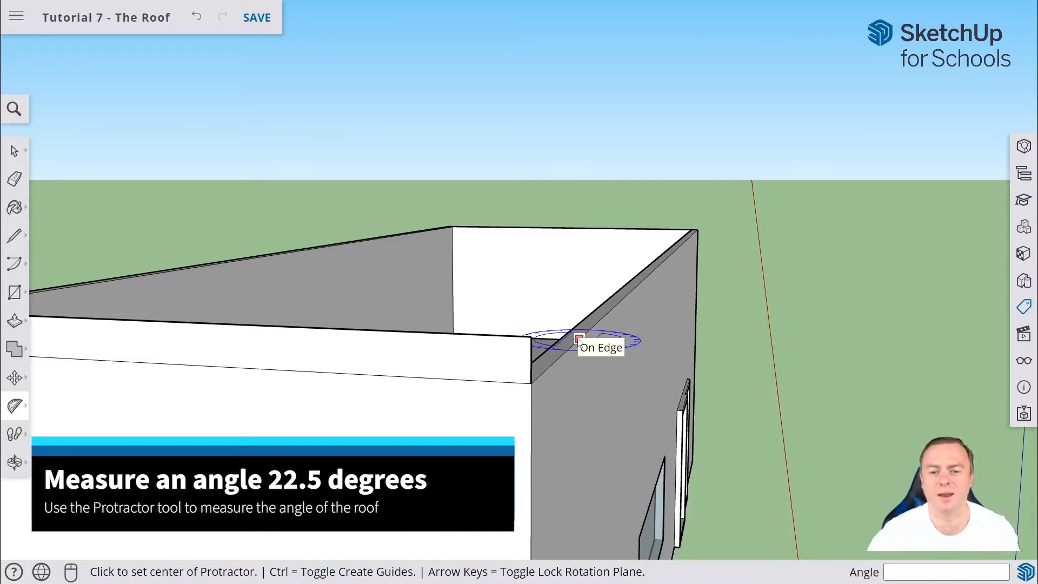
pyautogui.click(532, 337)
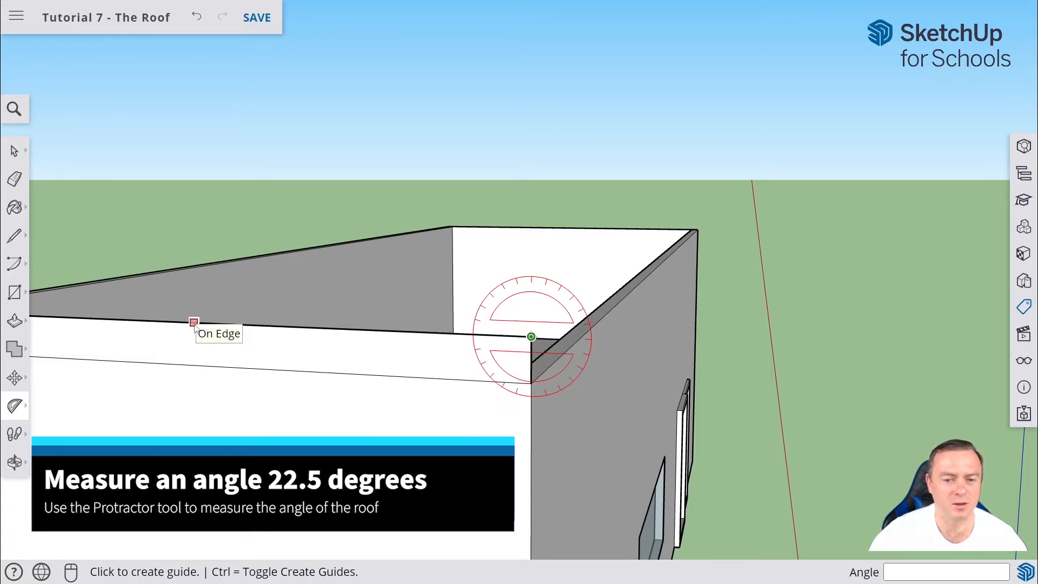
pyautogui.click(277, 337)
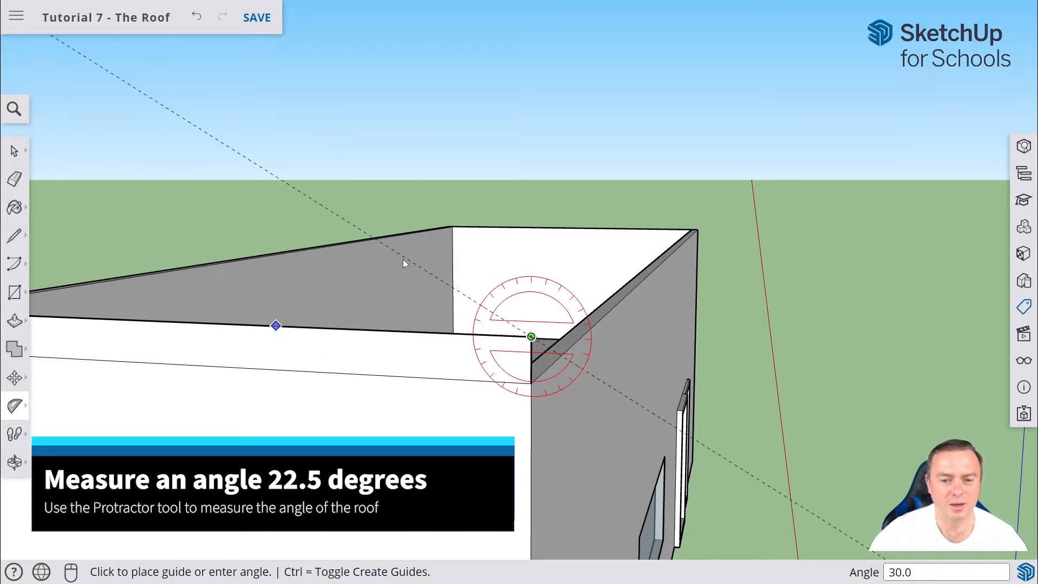
pyautogui.moveTo(410, 269); pyautogui.dragTo(384, 299, button='middle')
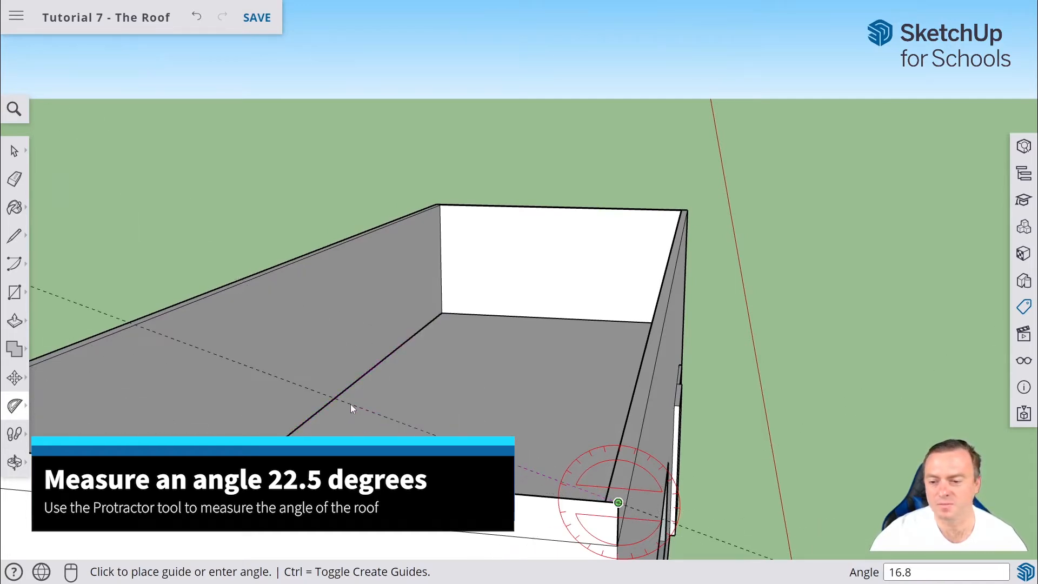
pyautogui.click(394, 381)
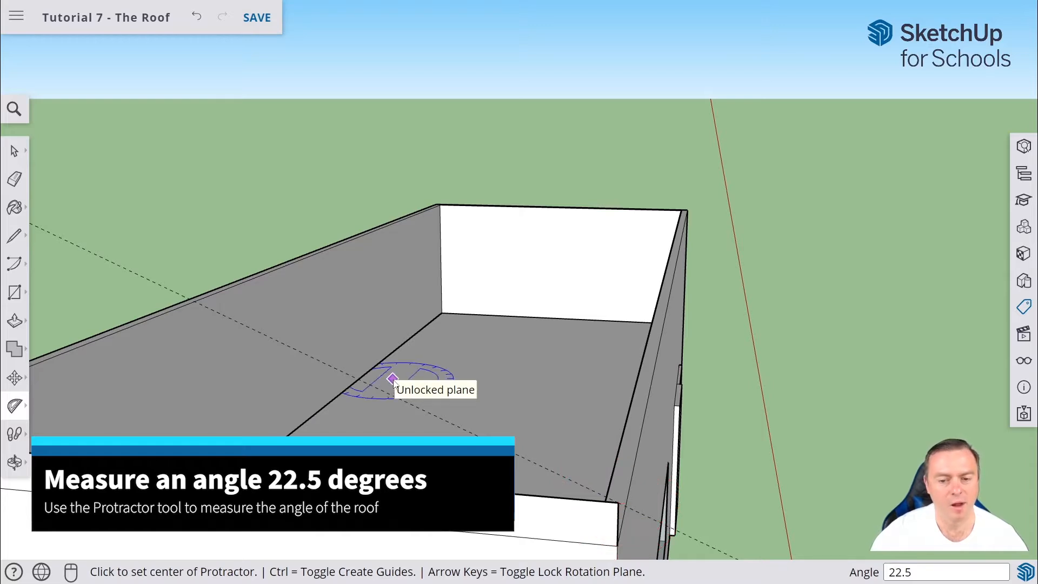
# - Create a matching 22.5 degree guide rising inward from the rectangle's opposite top corner
pyautogui.moveTo(398, 378); pyautogui.dragTo(308, 404, button='middle')
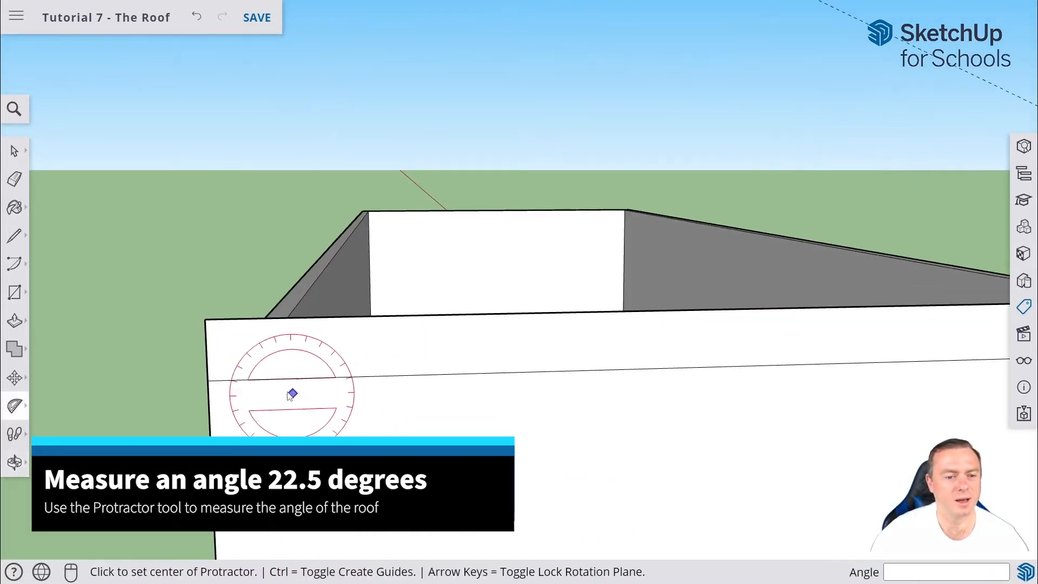
pyautogui.moveTo(254, 353); pyautogui.dragTo(258, 361, button='middle')
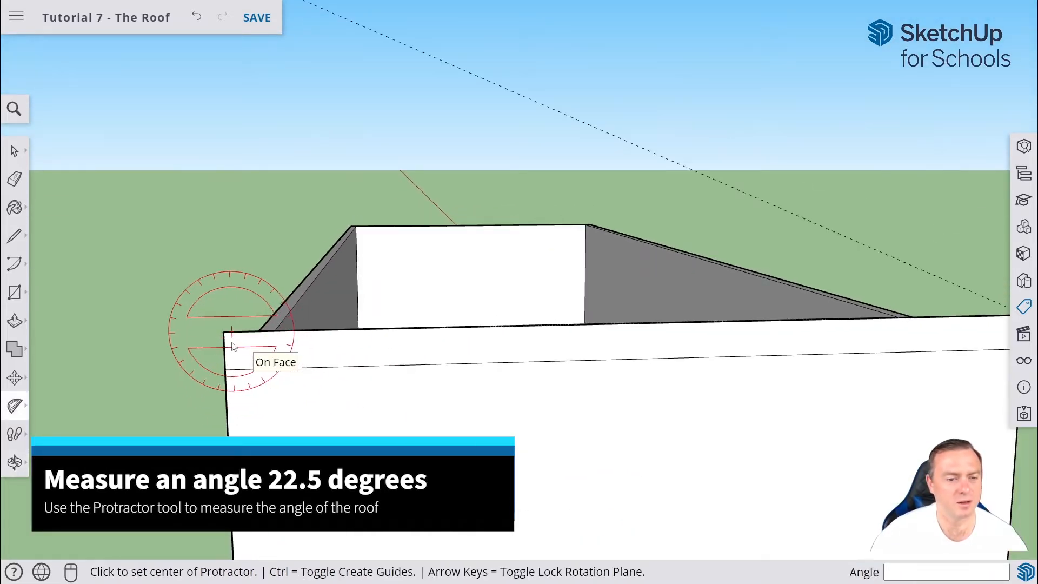
pyautogui.click(223, 331)
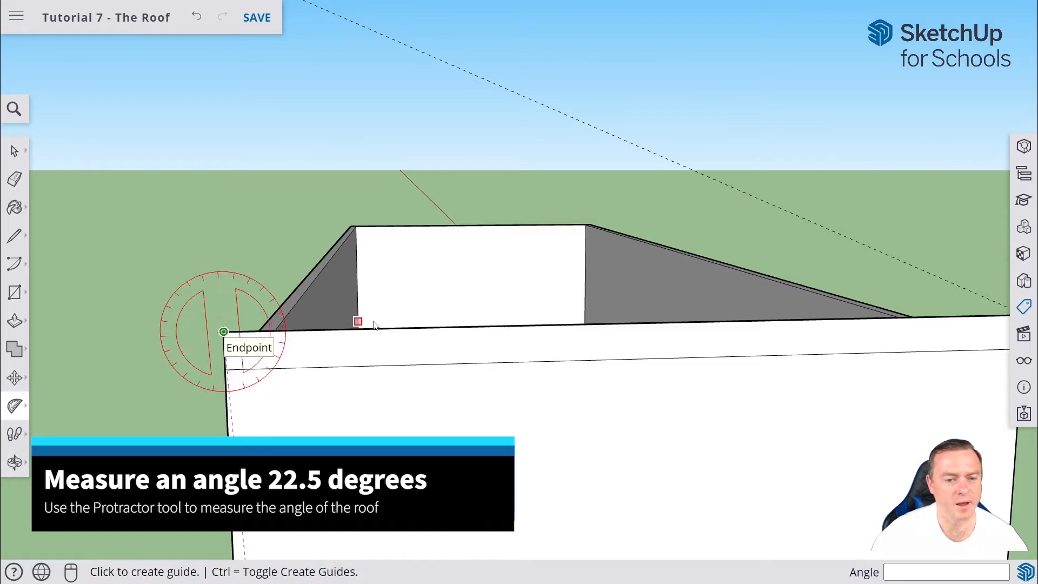
pyautogui.click(520, 326)
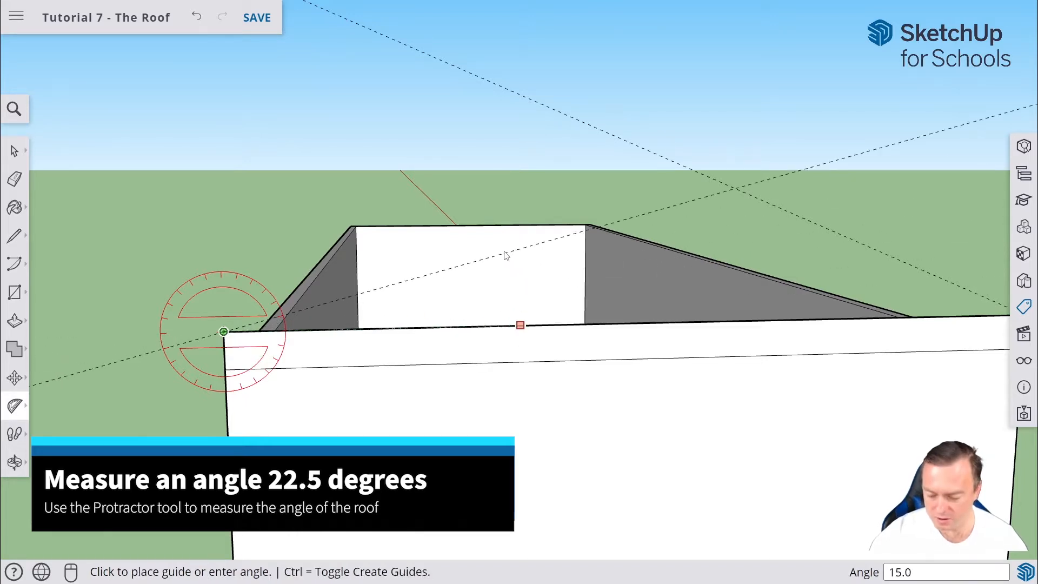
pyautogui.write('52')
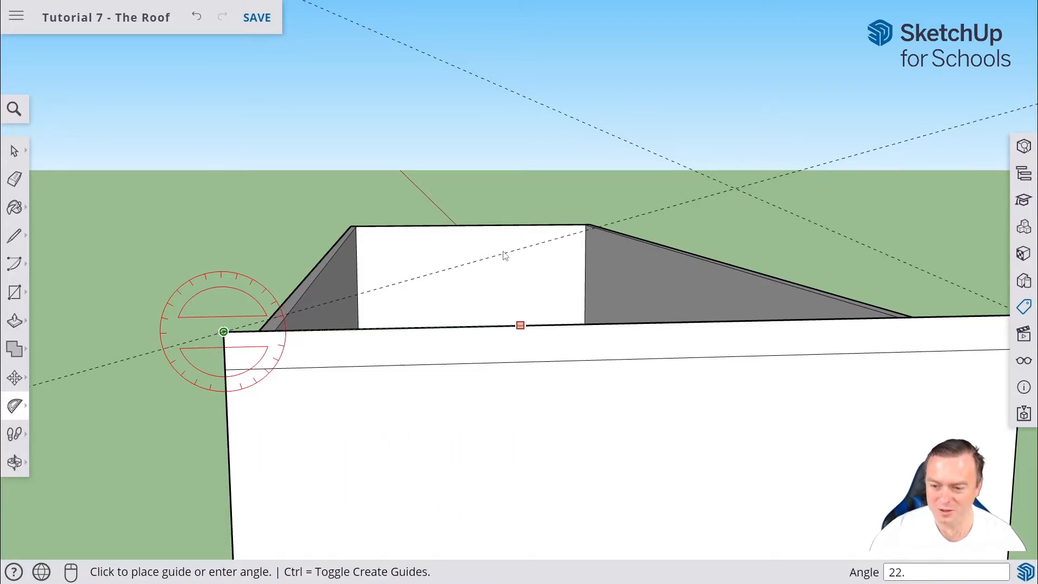
pyautogui.write('5')
pyautogui.press('Return')
# - Draw the gable triangle with lines from both top corners to the intersection of the angled guides
pyautogui.moveTo(746, 168); pyautogui.dragTo(656, 139, button='middle')
pyautogui.moveTo(619, 170); pyautogui.dragTo(598, 185, button='middle')
pyautogui.click(10, 242)
pyautogui.click(262, 250)
pyautogui.click(547, 130)
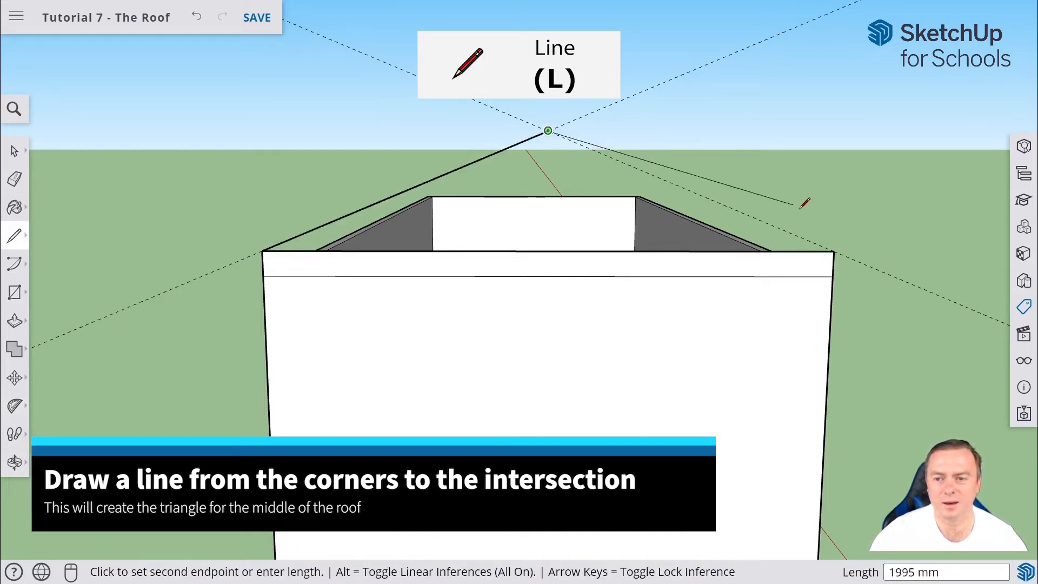
pyautogui.click(834, 251)
# - Draw a 250 mm line outward along the guide from the gable corner above the windowed wall
pyautogui.moveTo(684, 225); pyautogui.dragTo(570, 269, button='middle')
pyautogui.scroll(-2, 458, 260)
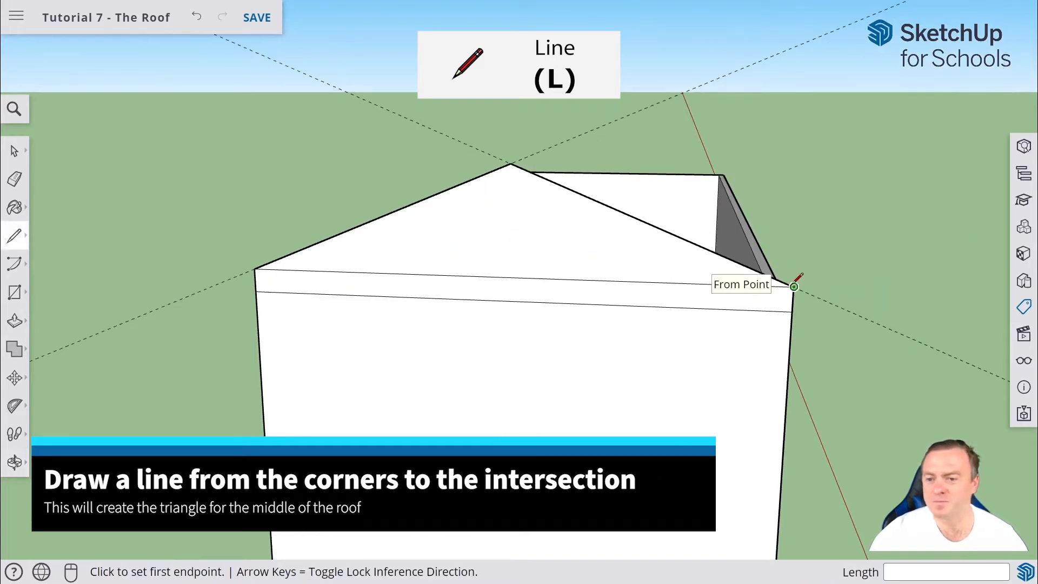
pyautogui.moveTo(798, 292); pyautogui.dragTo(760, 289, button='middle')
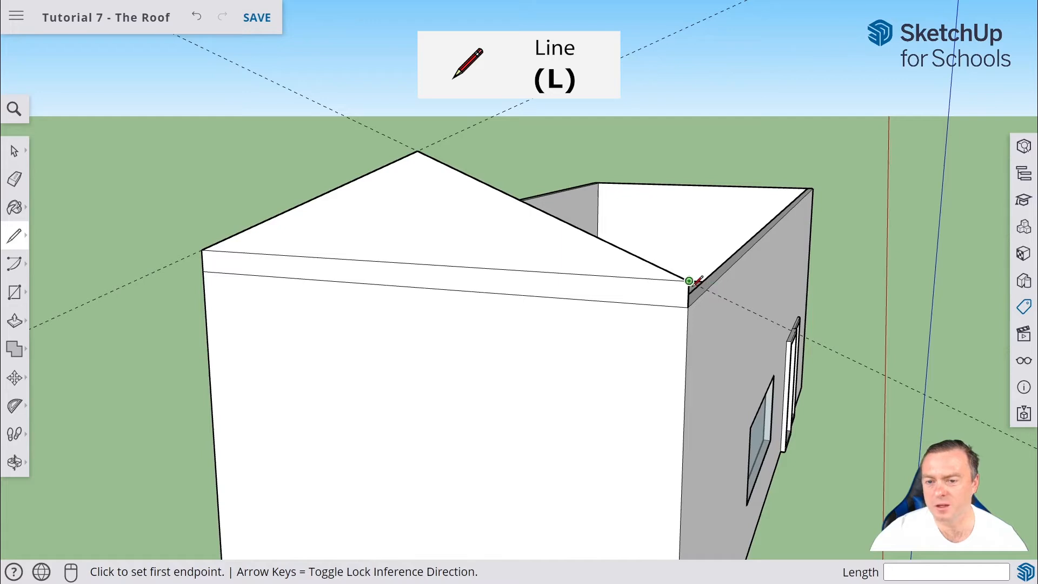
pyautogui.scroll(4, 691, 285)
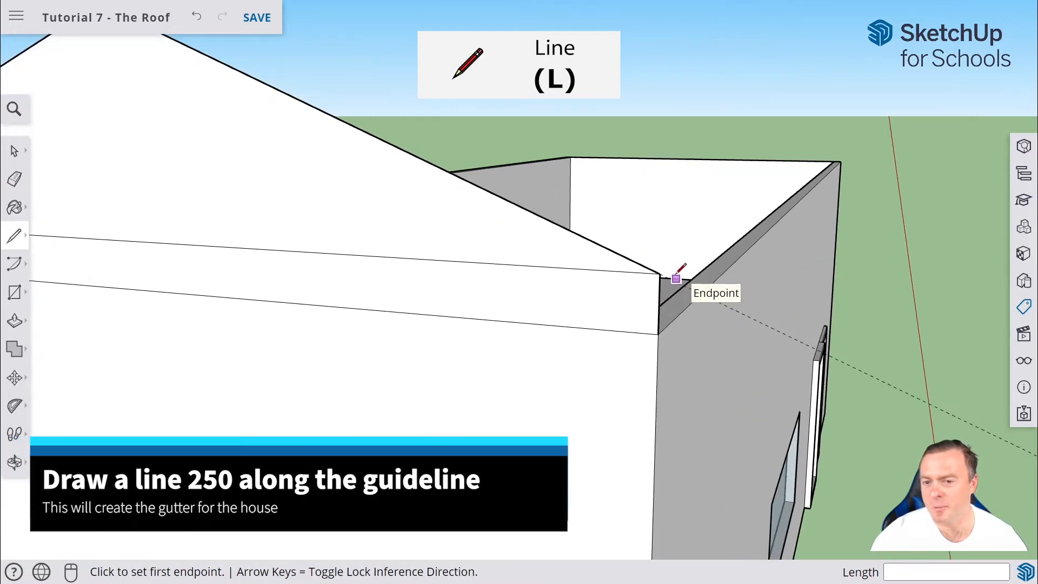
pyautogui.click(661, 274)
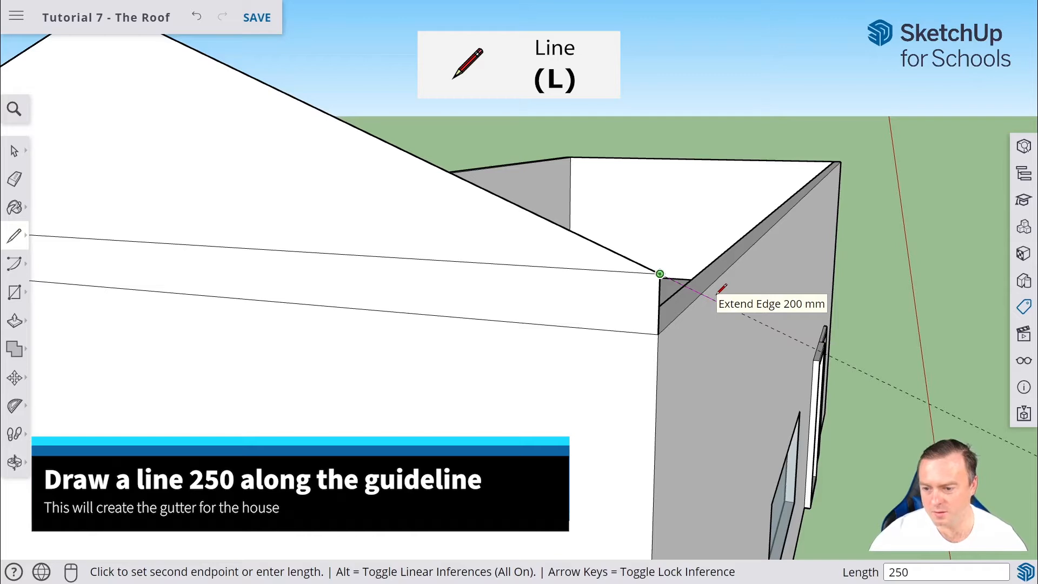
pyautogui.press('Return')
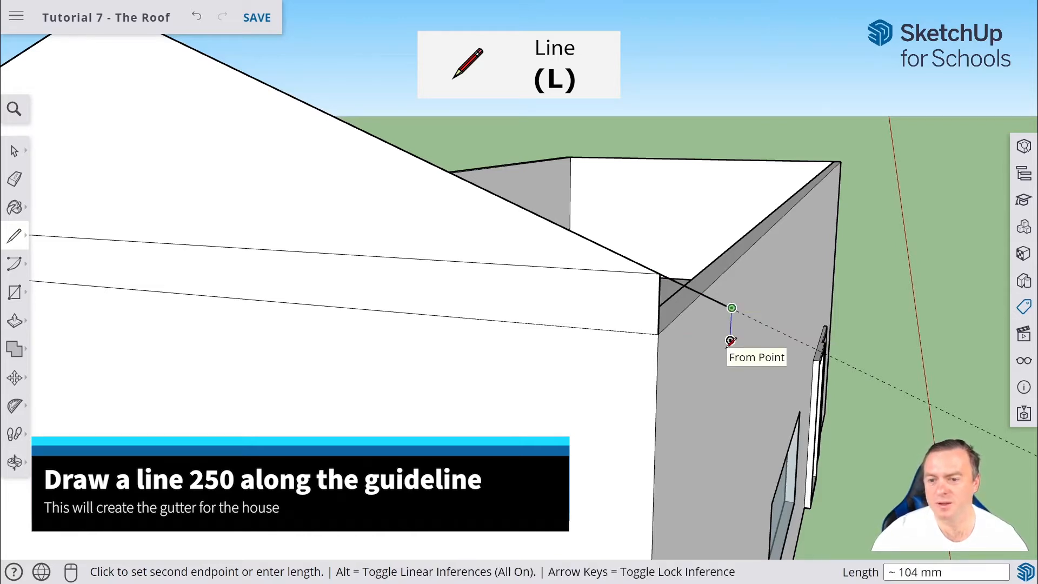
# - Try a 150 mm vertical line down from the outer end of the sloped gutter line and undo it
pyautogui.write('250')
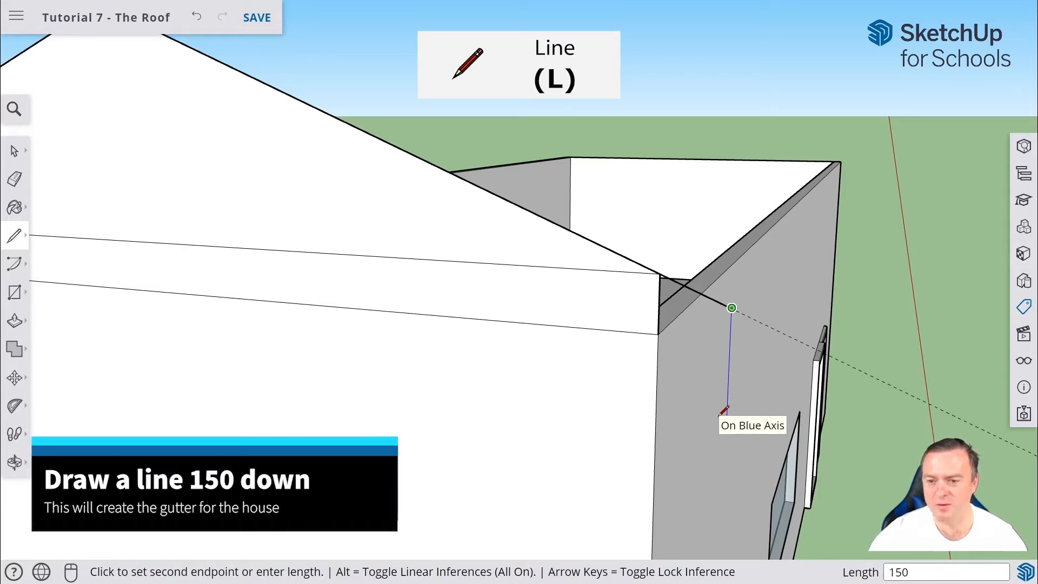
pyautogui.press('Return')
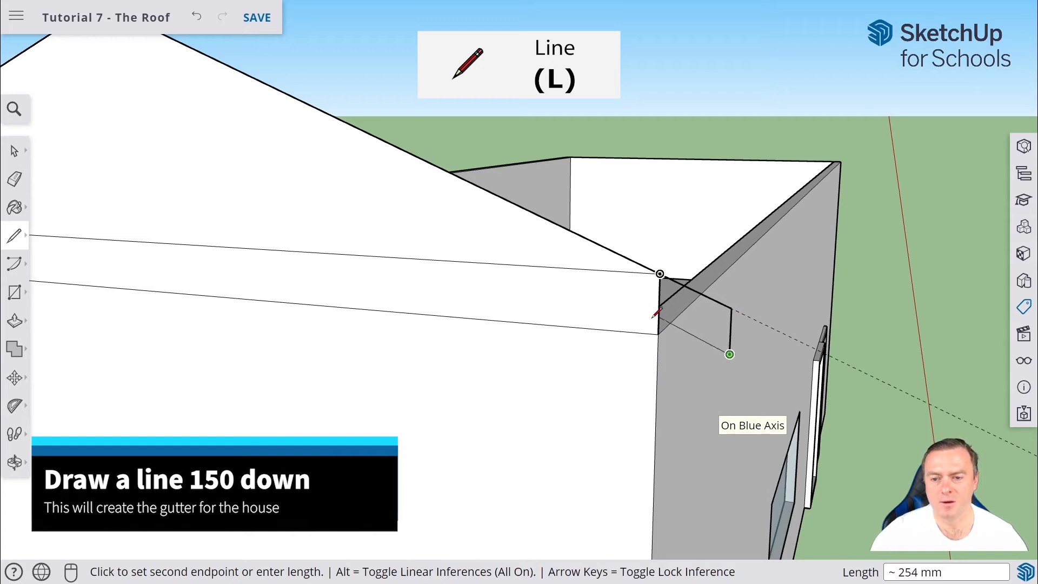
pyautogui.hotkey('ctrl', 'z')
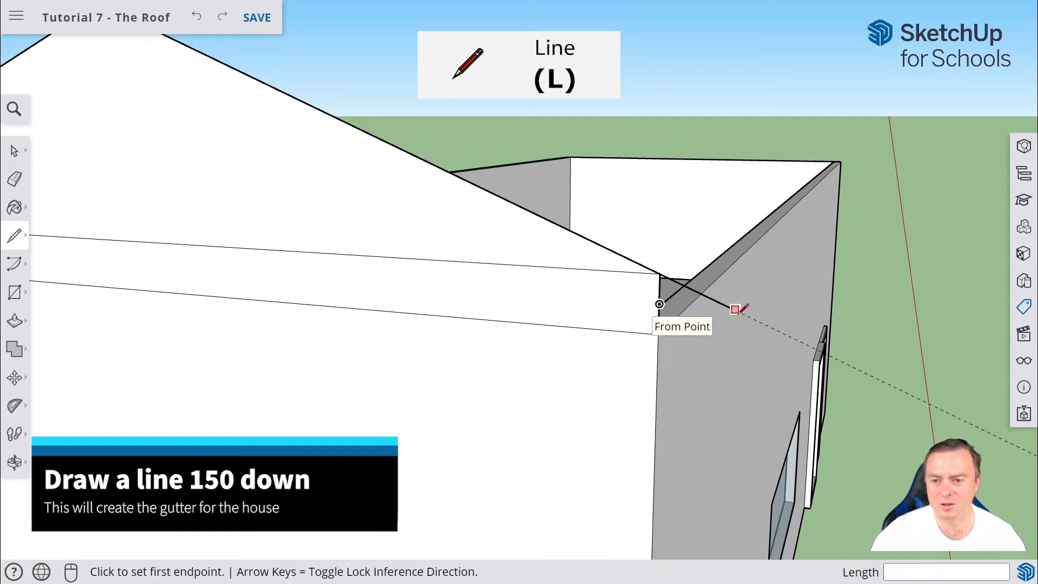
# - Draw a 100 mm vertical line down from the outer end of the sloped gutter line
pyautogui.click(731, 307)
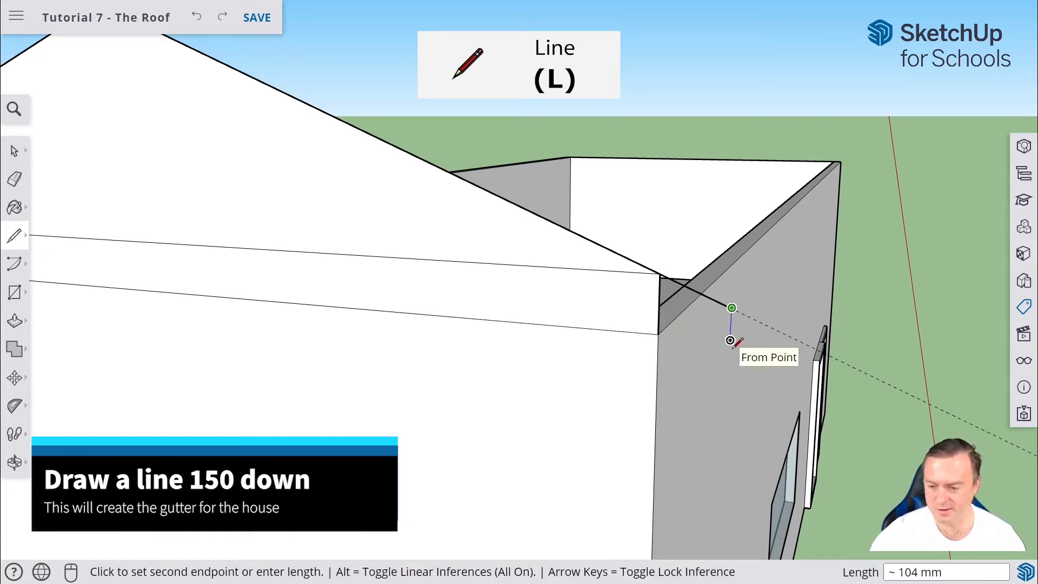
pyautogui.write('100')
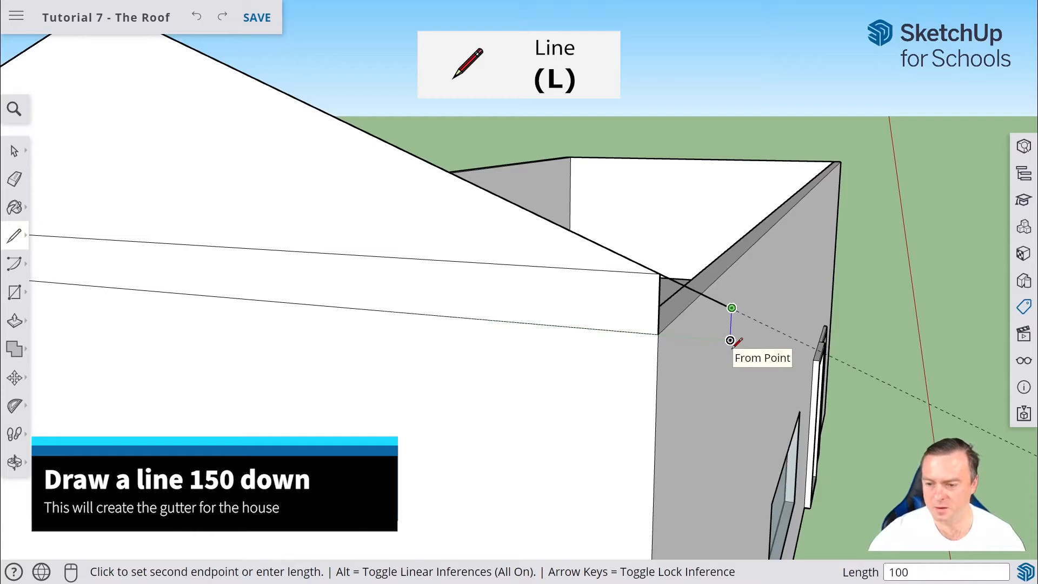
pyautogui.press('Return')
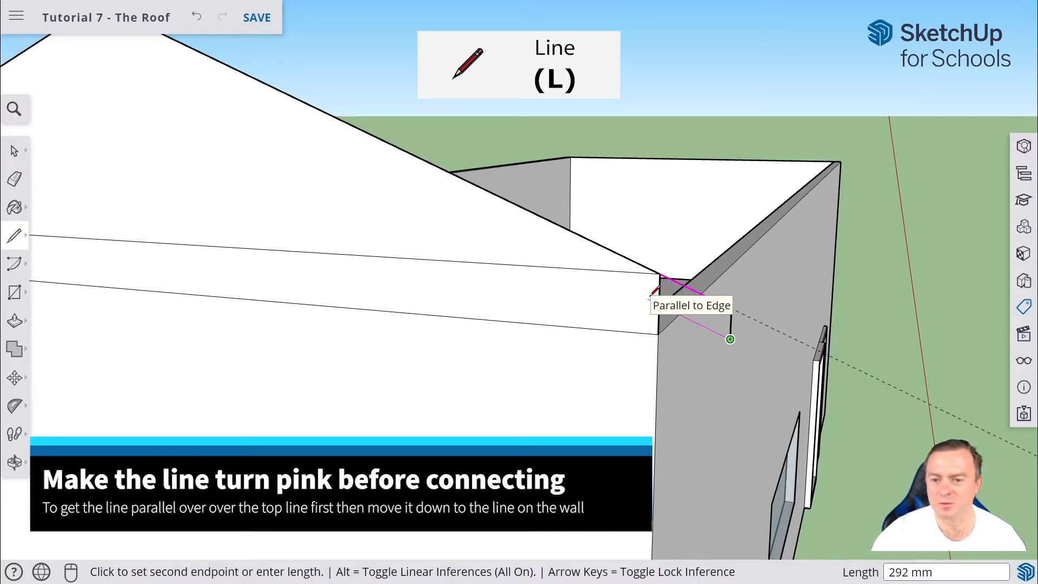
# - Try to close the gutter profile with a line parallel to its sloped top edge, and undo it
pyautogui.click(650, 295)
pyautogui.press('o')
pyautogui.moveTo(631, 383); pyautogui.dragTo(741, 364, button='middle')
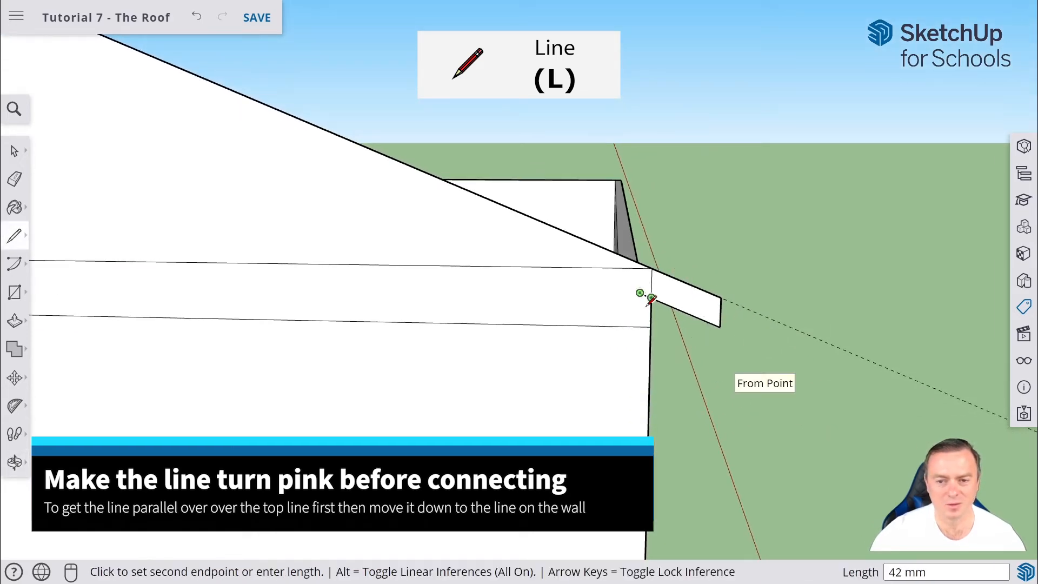
pyautogui.hotkey('ctrl', 'z')
# - Close the gutter profile with a 250 mm line parallel to its sloped top edge, ending on the wall edge
pyautogui.moveTo(721, 320); pyautogui.dragTo(713, 289, button='middle')
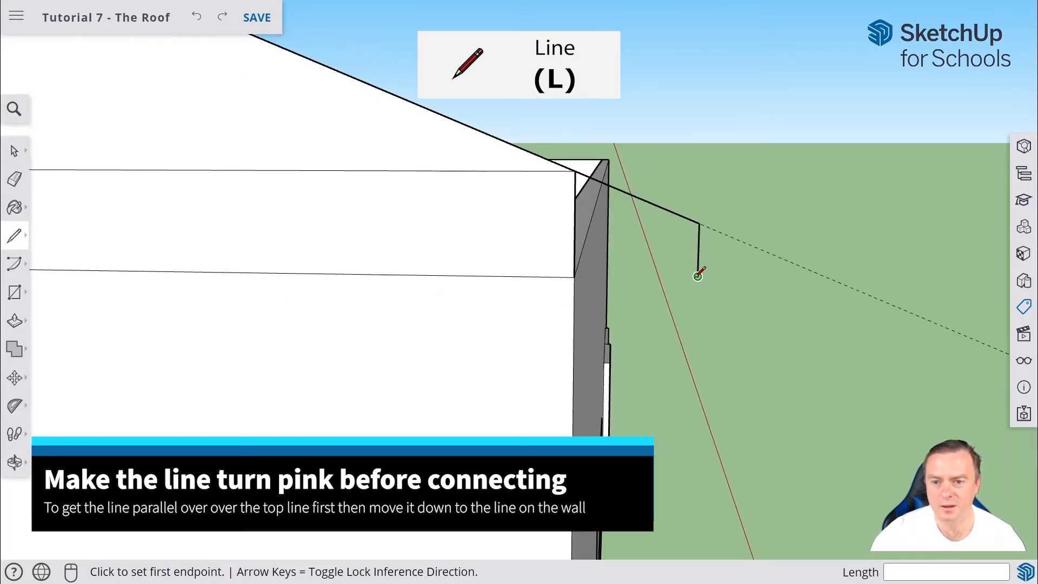
pyautogui.click(698, 276)
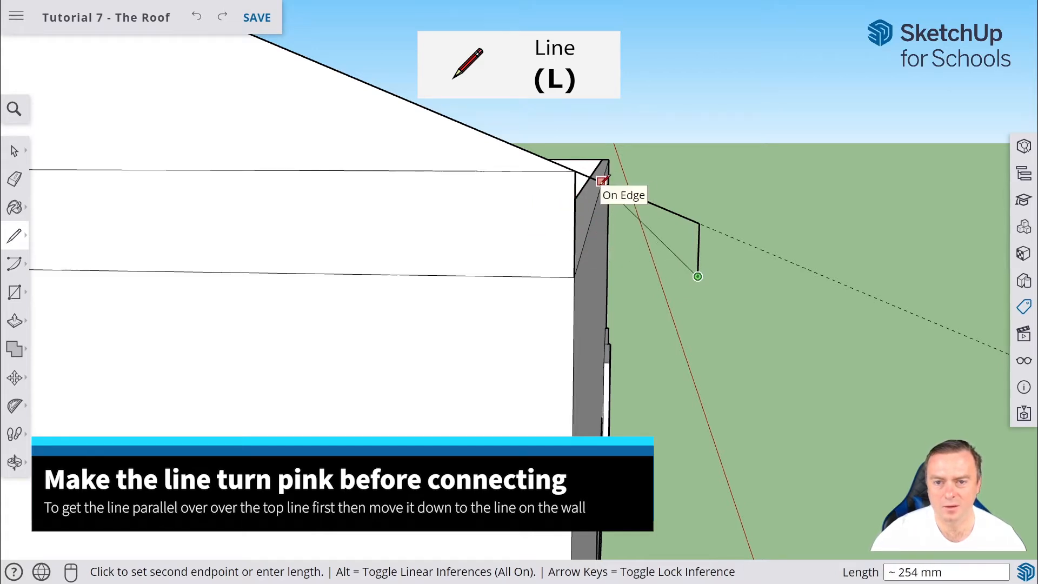
pyautogui.moveTo(603, 181); pyautogui.dragTo(559, 199, button='middle')
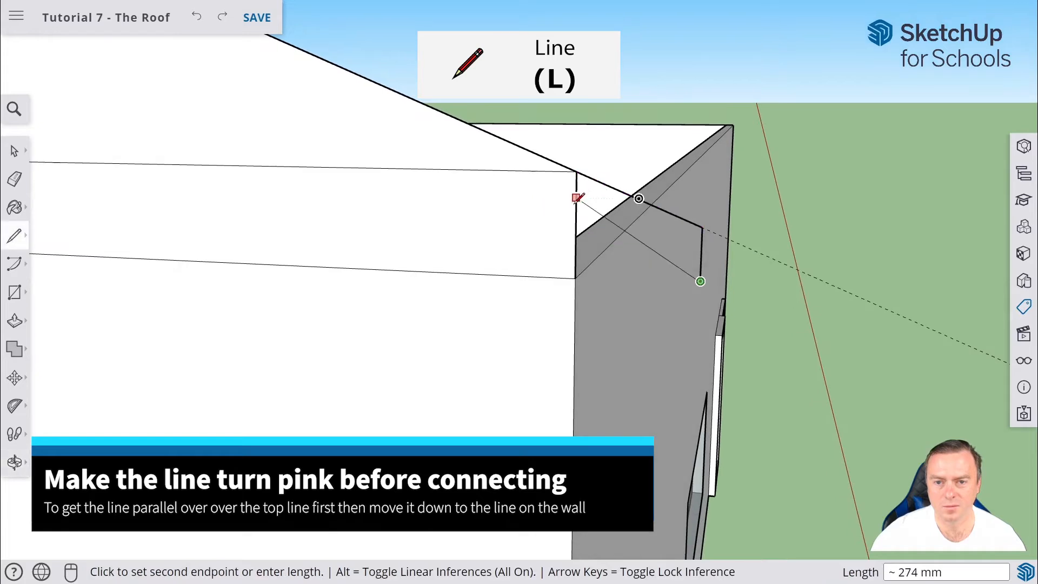
pyautogui.click(576, 226)
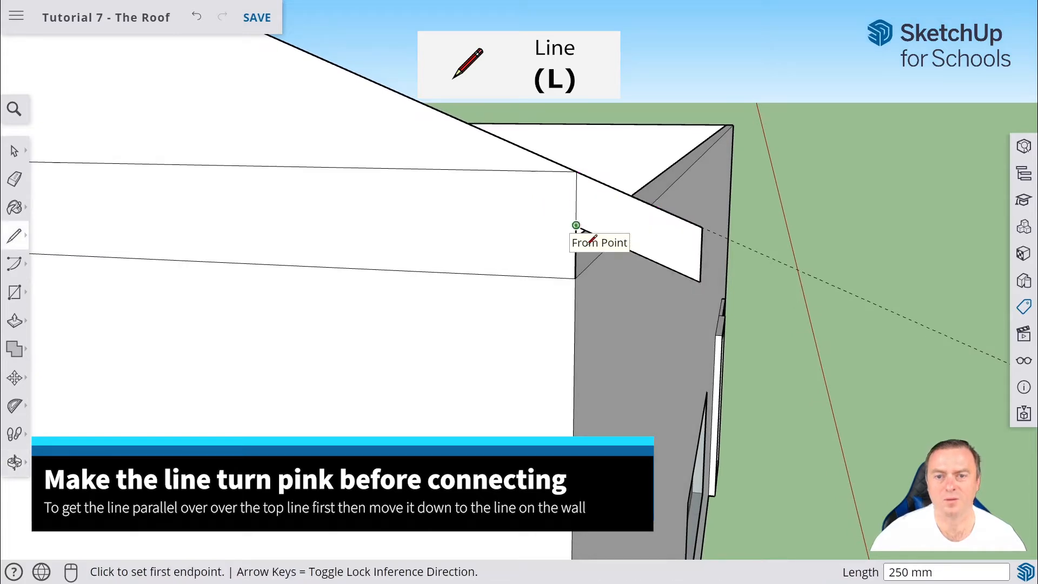
# - Try a line outward from the top corner of the wall on the opposite side and undo it
pyautogui.moveTo(435, 304); pyautogui.dragTo(527, 290, button='middle')
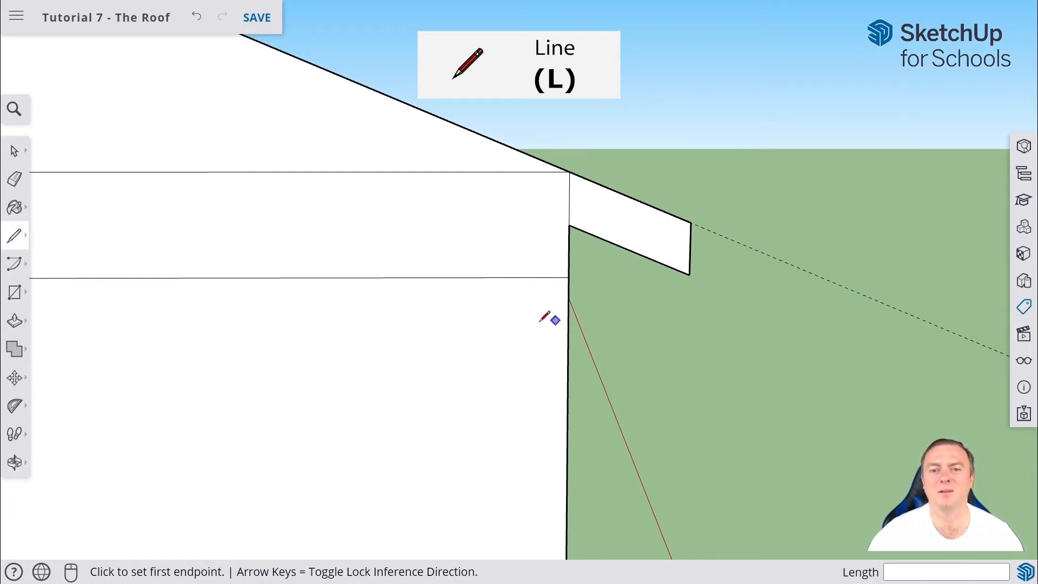
pyautogui.scroll(-3, 388, 310)
pyautogui.keyDown('shift'); pyautogui.moveTo(225, 330); pyautogui.dragTo(705, 262, button='middle'); pyautogui.keyUp('shift')
pyautogui.keyDown('shift'); pyautogui.moveTo(239, 250); pyautogui.dragTo(388, 247, button='middle'); pyautogui.keyUp('shift')
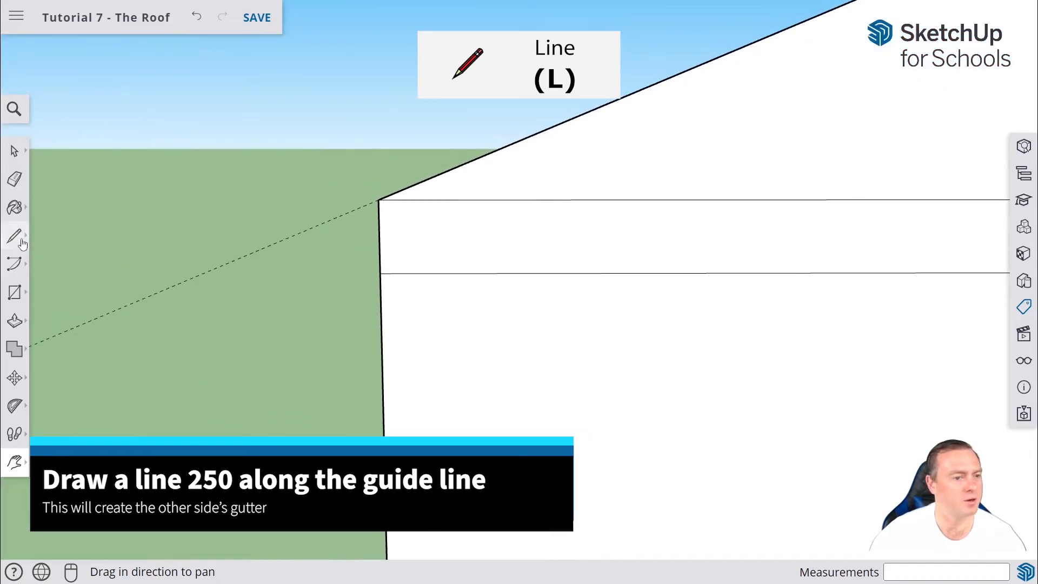
pyautogui.click(22, 243)
pyautogui.click(379, 199)
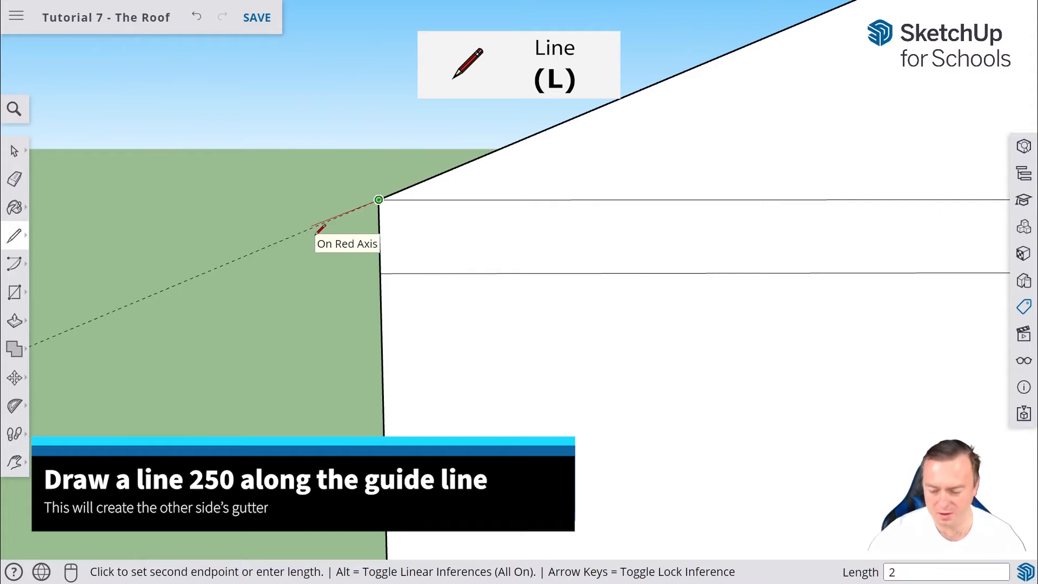
pyautogui.press('Return')
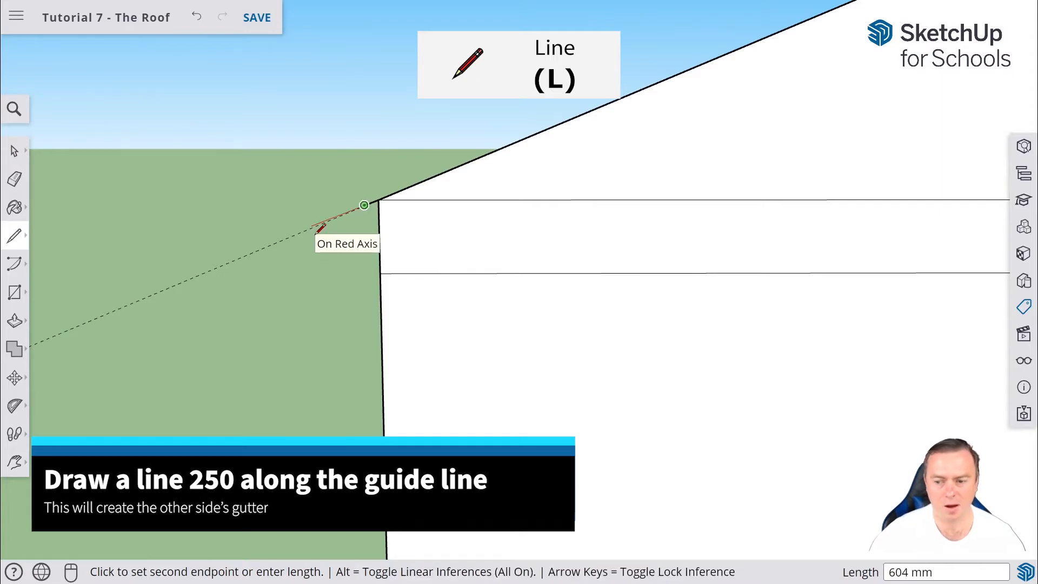
pyautogui.hotkey('ctrl', 'z')
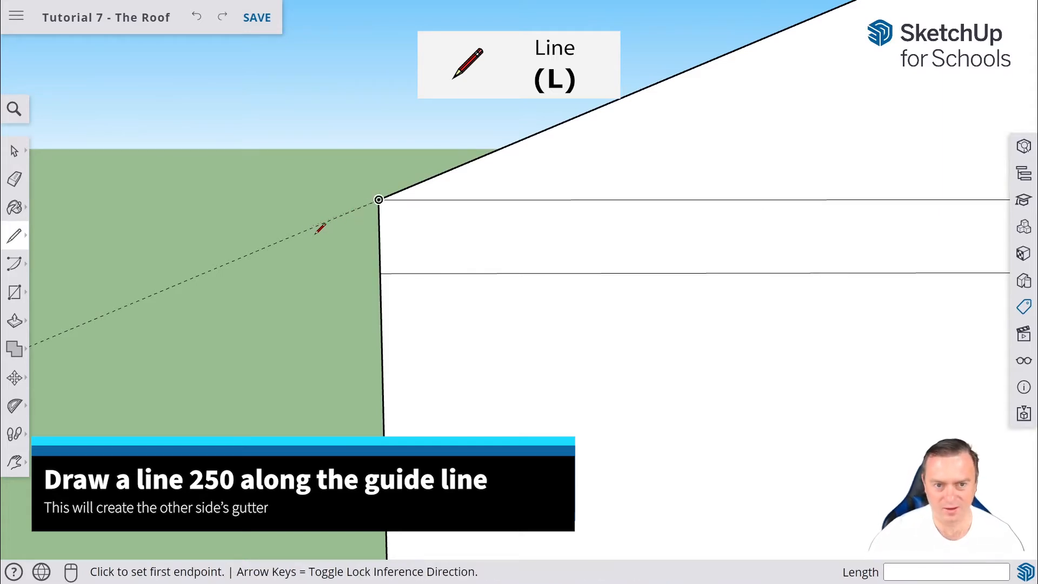
# - Draw a 250 mm line from the wall's top corner outward along the sloped dashed guide
pyautogui.click(379, 200)
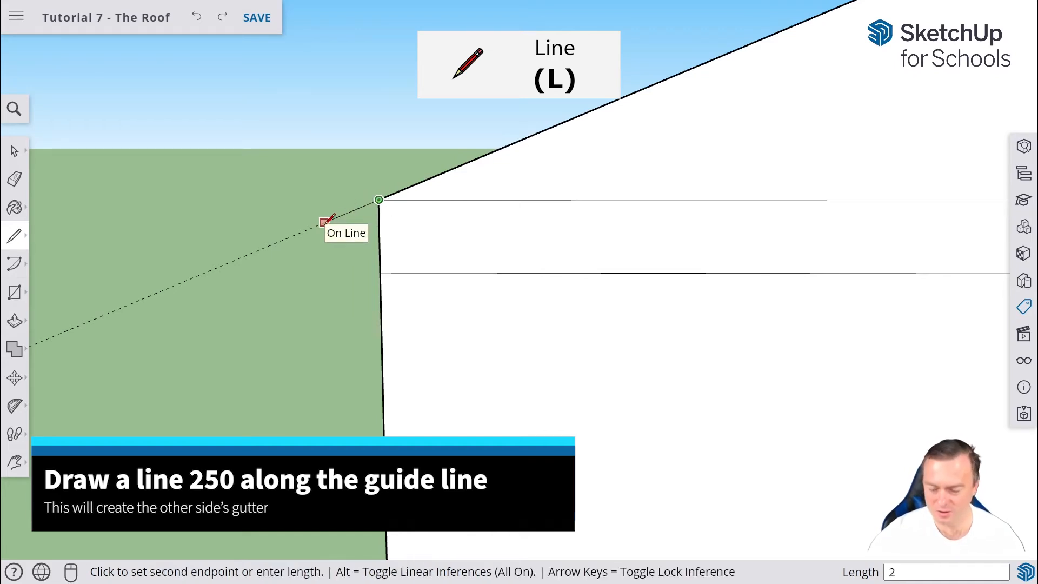
pyautogui.write('250')
pyautogui.press('Return')
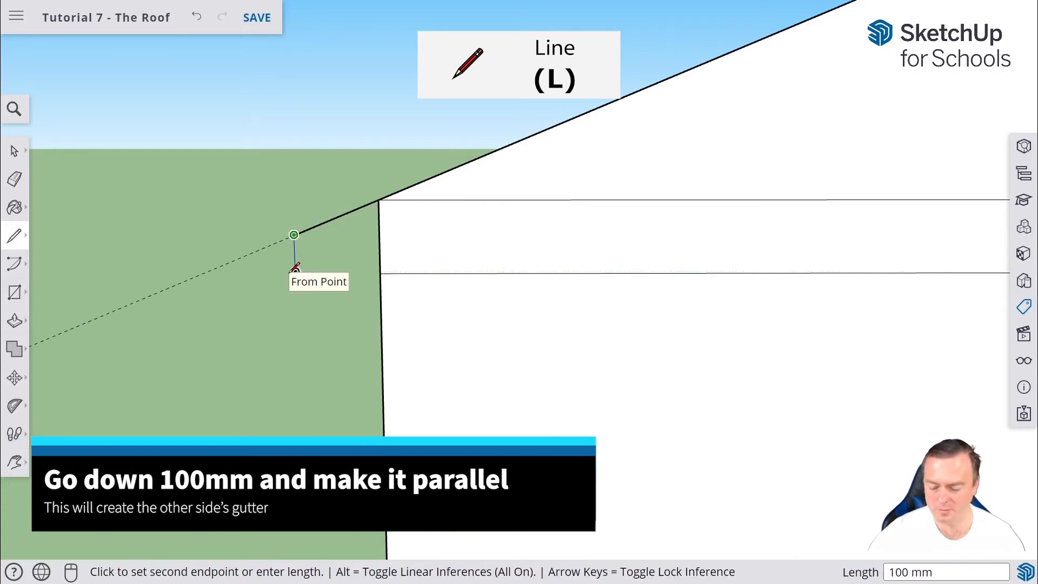
# - Draw a 100 mm vertical line down from the sloped line's outer end and close the gutter profile parallel to the slope, ending on the wall edge
pyautogui.press('Return')
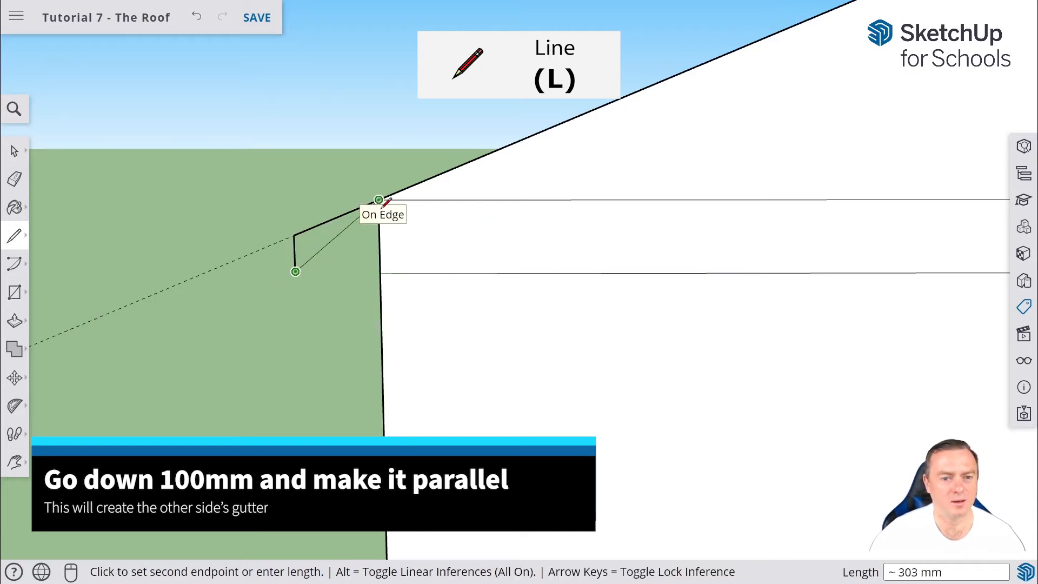
pyautogui.click(390, 241)
# - Erase the horizontal line across the gable base and the short vertical lines at both gutters, leaving one roof profile face
pyautogui.moveTo(160, 368); pyautogui.dragTo(324, 278, button='middle')
pyautogui.scroll(-1, 286, 306)
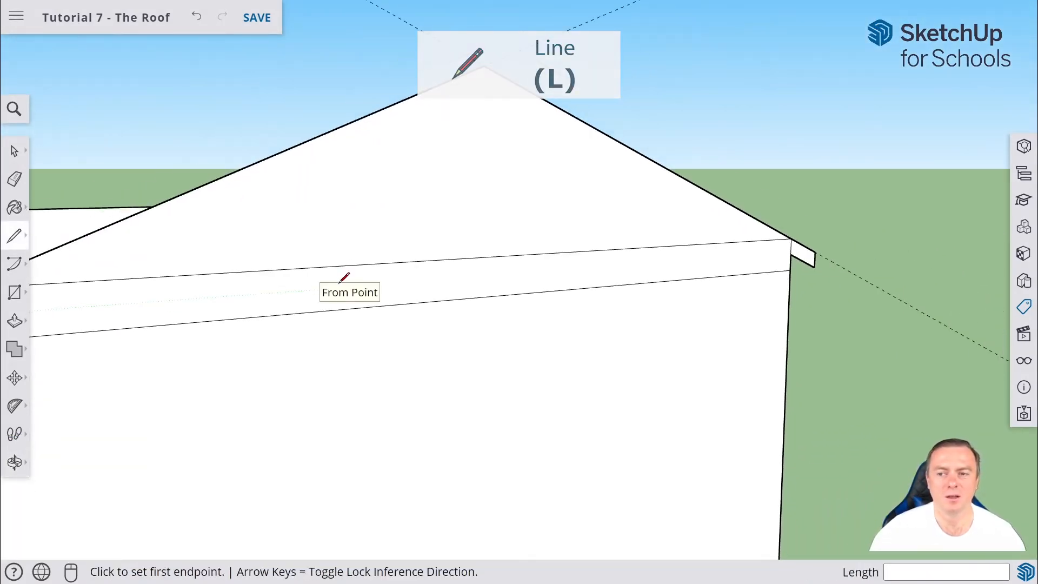
pyautogui.moveTo(228, 338)
pyautogui.mouseDown(button='middle')
pyautogui.moveTo(389, 322)
pyautogui.moveTo(304, 337)
pyautogui.moveTo(253, 365)
pyautogui.mouseUp(button='middle')
pyautogui.press('e')
pyautogui.moveTo(123, 365); pyautogui.dragTo(155, 364, button='middle')
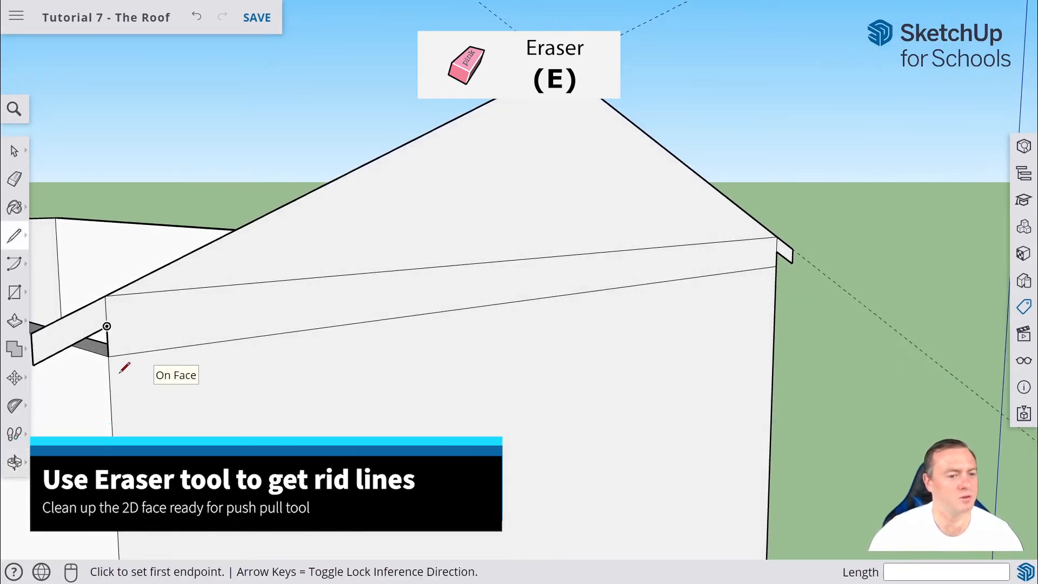
pyautogui.click(15, 179)
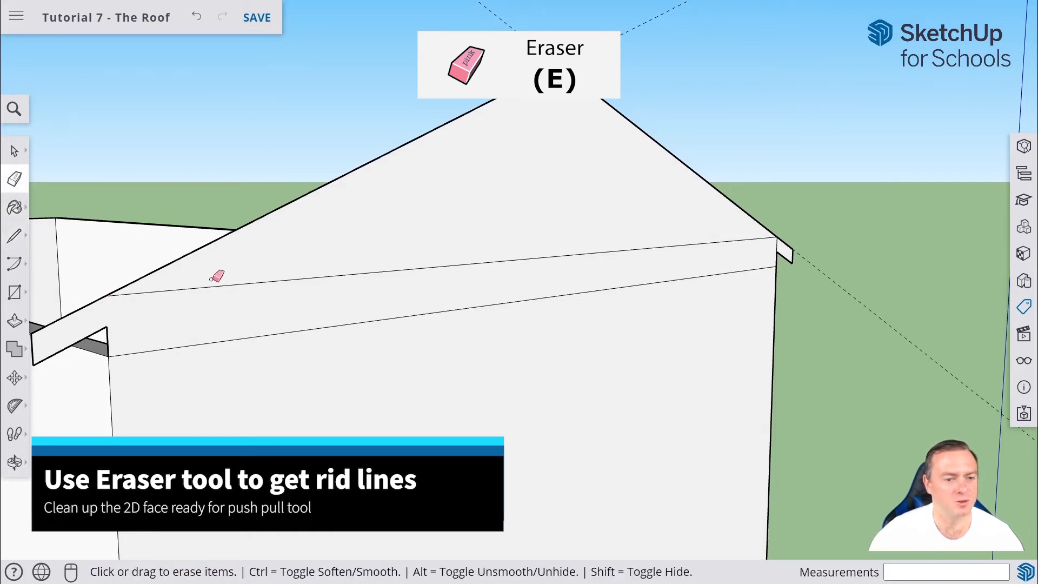
pyautogui.moveTo(216, 288); pyautogui.dragTo(568, 282)
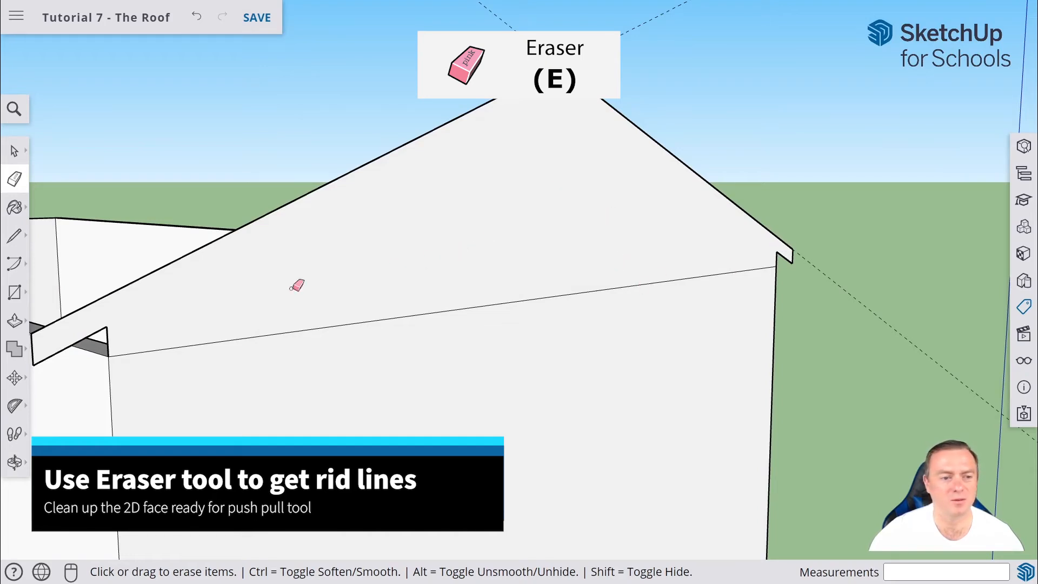
# - Push/Pull the roof profile 12500 mm to the edge of the opposite end wall and save the model
pyautogui.moveTo(262, 295)
pyautogui.mouseDown(button='middle')
pyautogui.moveTo(541, 301)
pyautogui.moveTo(348, 303)
pyautogui.moveTo(387, 305)
pyautogui.mouseUp(button='middle')
pyautogui.scroll(-2, 373, 317)
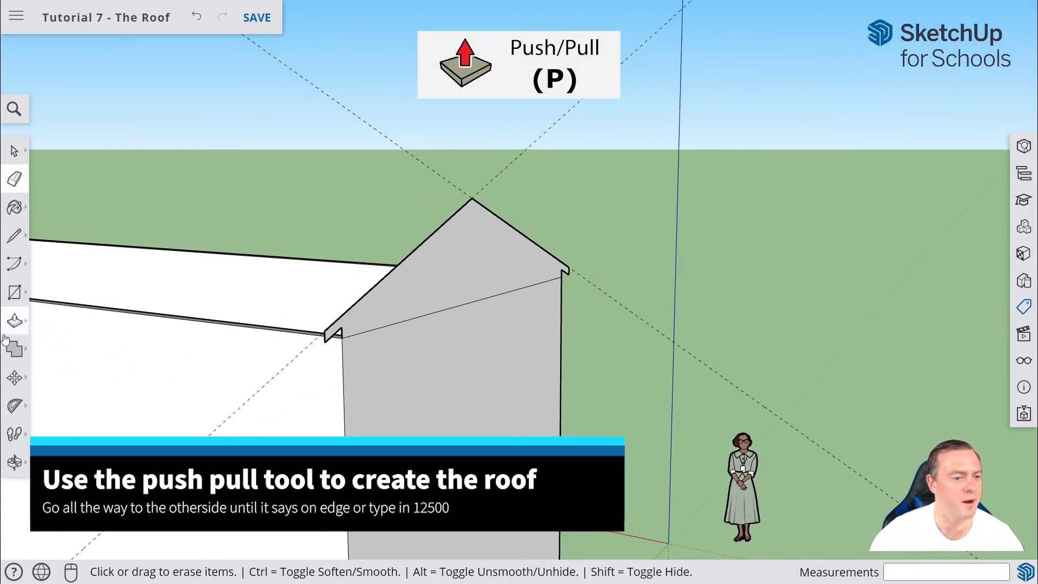
pyautogui.moveTo(344, 215)
pyautogui.mouseDown(button='middle')
pyautogui.moveTo(102, 268)
pyautogui.moveTo(153, 151)
pyautogui.moveTo(128, 183)
pyautogui.moveTo(459, 222)
pyautogui.moveTo(818, 234)
pyautogui.moveTo(869, 204)
pyautogui.moveTo(881, 178)
pyautogui.moveTo(879, 218)
pyautogui.mouseUp(button='middle')
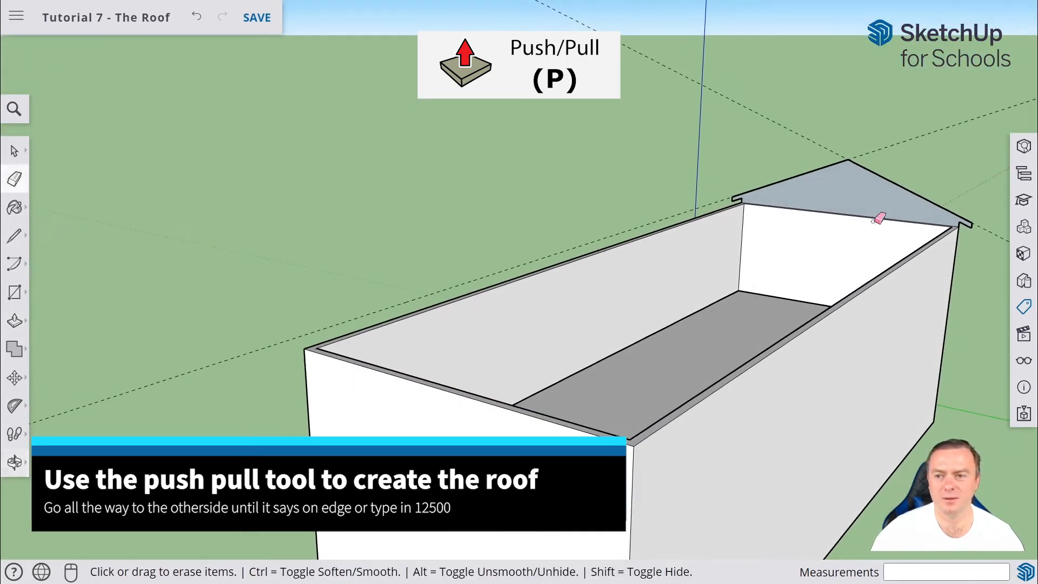
pyautogui.click(15, 321)
pyautogui.click(839, 203)
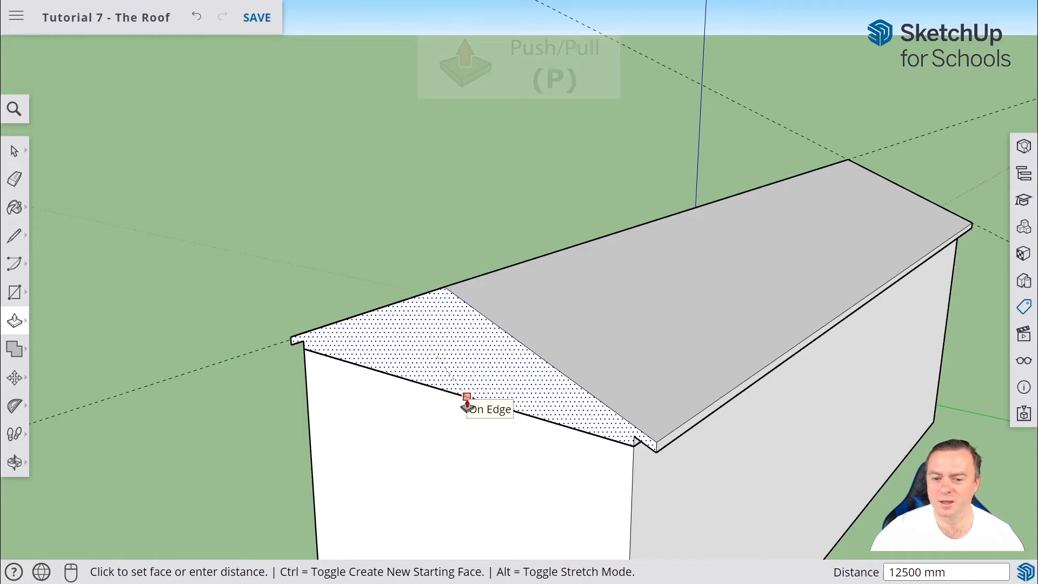
pyautogui.click(467, 405)
pyautogui.hotkey('ctrl', 's')
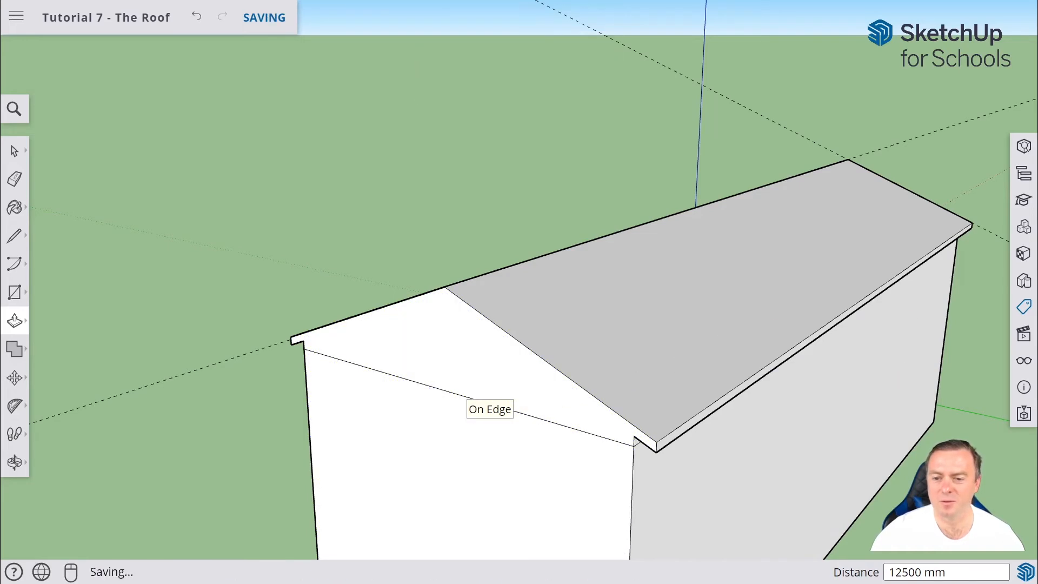
# - Show the model's tags and hide all of them at once
pyautogui.moveTo(468, 404); pyautogui.dragTo(1032, 337, button='middle')
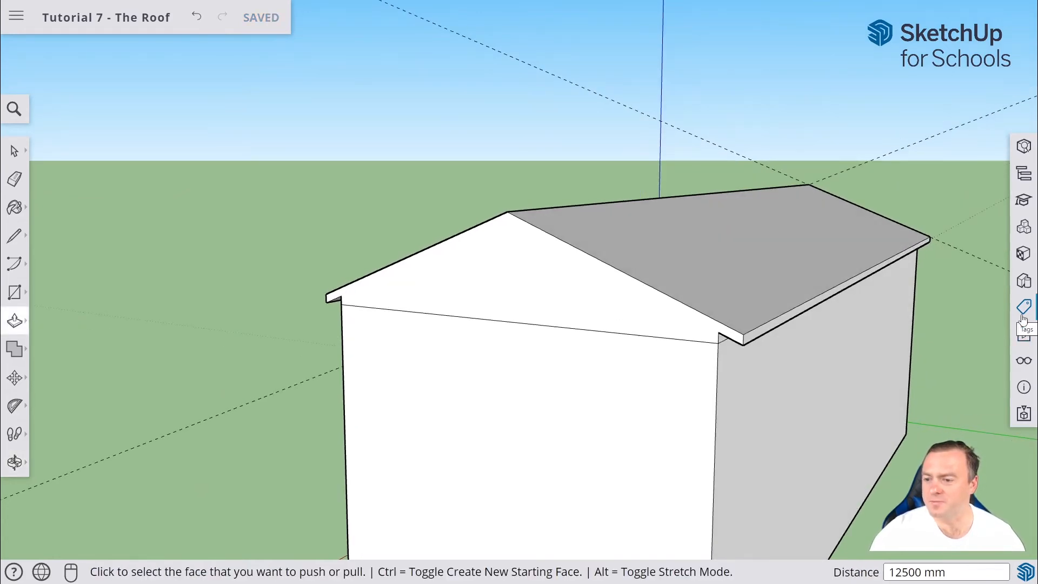
pyautogui.click(1022, 318)
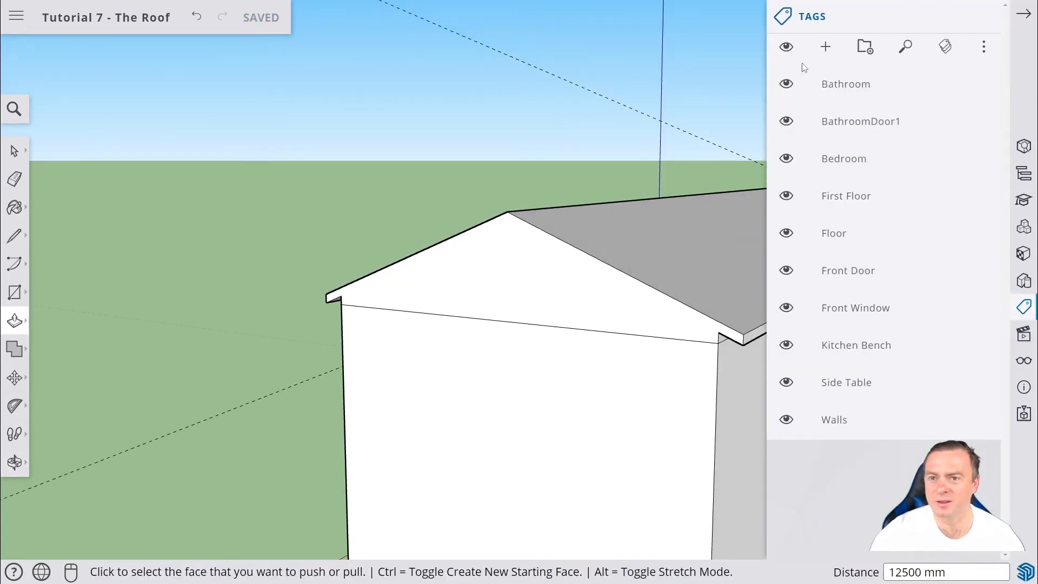
pyautogui.click(788, 54)
# - Select the whole roof, including its gutters, with a selection window
pyautogui.moveTo(598, 382); pyautogui.dragTo(83, 387, button='middle')
pyautogui.moveTo(606, 449); pyautogui.dragTo(368, 449, button='middle')
pyautogui.scroll(3, 407, 313)
pyautogui.scroll(-3, 407, 314)
pyautogui.moveTo(486, 292); pyautogui.dragTo(111, 295, button='middle')
pyautogui.click(15, 151)
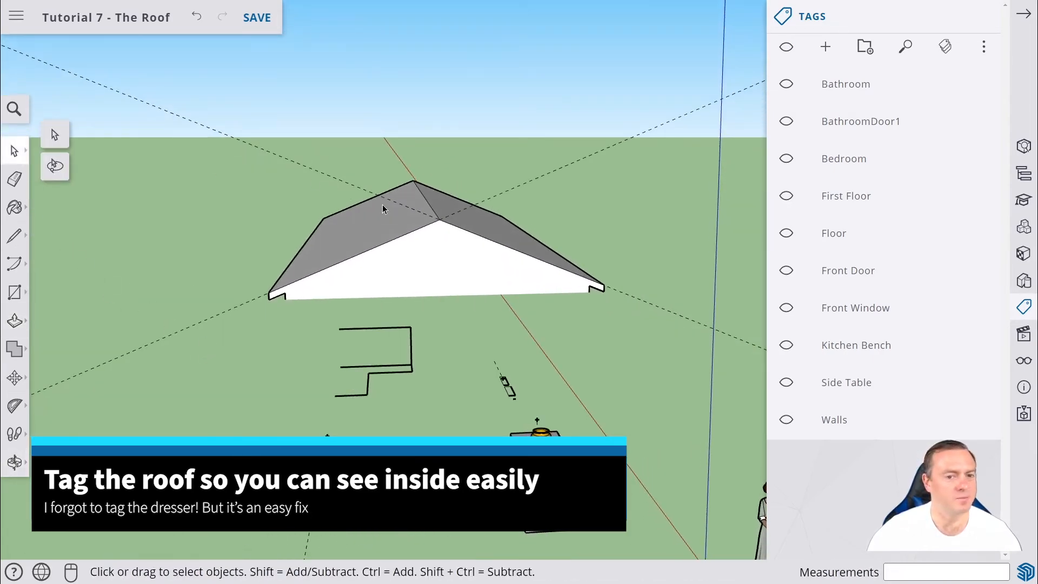
pyautogui.moveTo(256, 161); pyautogui.dragTo(637, 323)
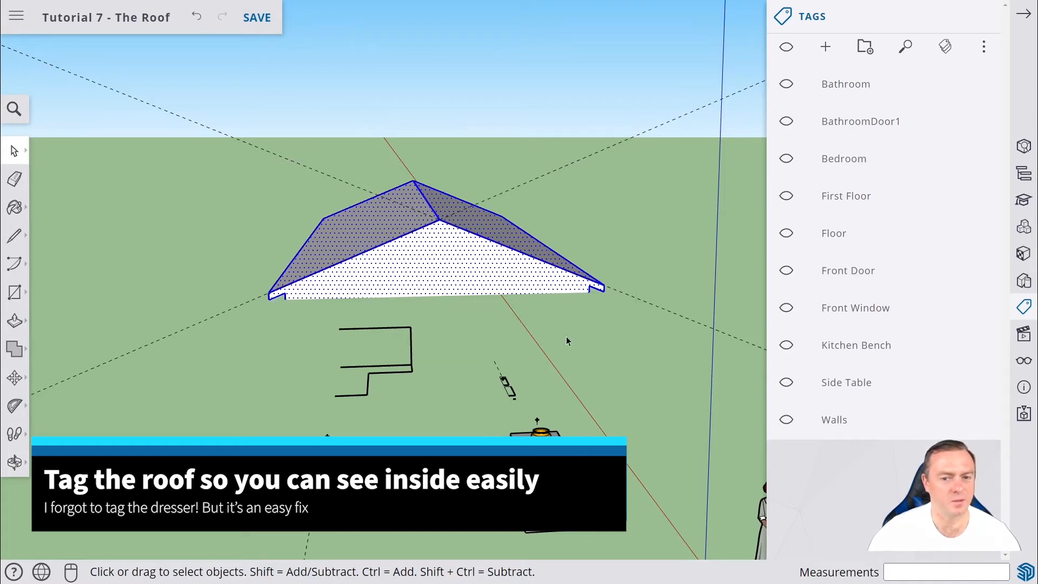
# - Create a new tag and name it Roof
pyautogui.click(832, 48)
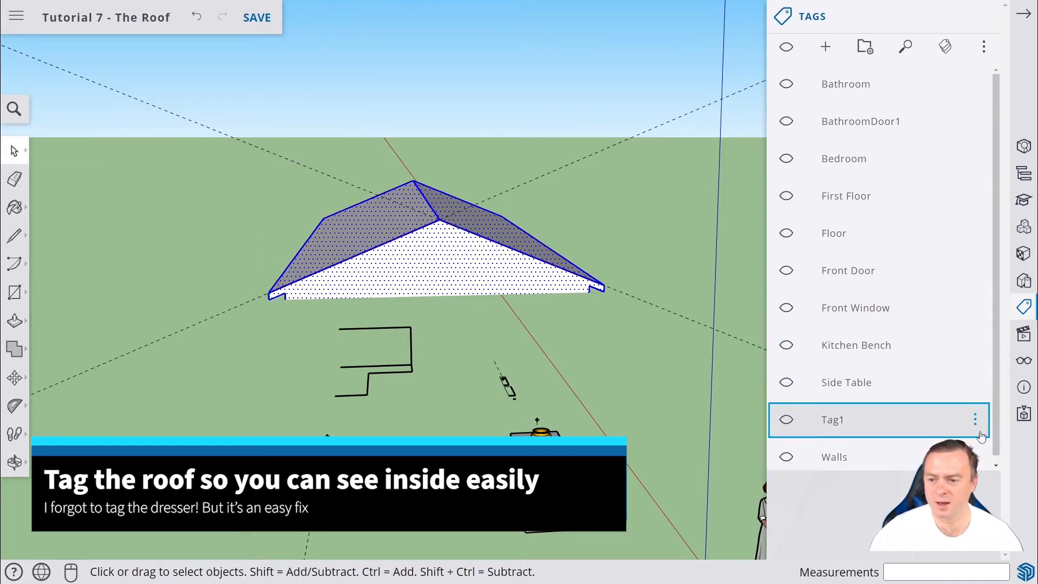
pyautogui.click(979, 425)
pyautogui.click(920, 421)
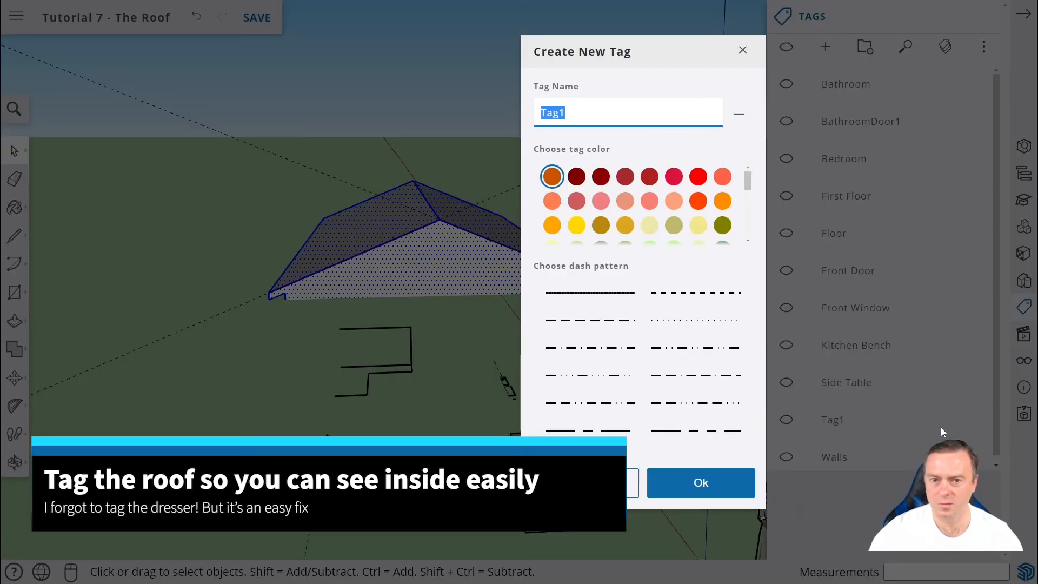
pyautogui.write('Roof')
pyautogui.press('Return')
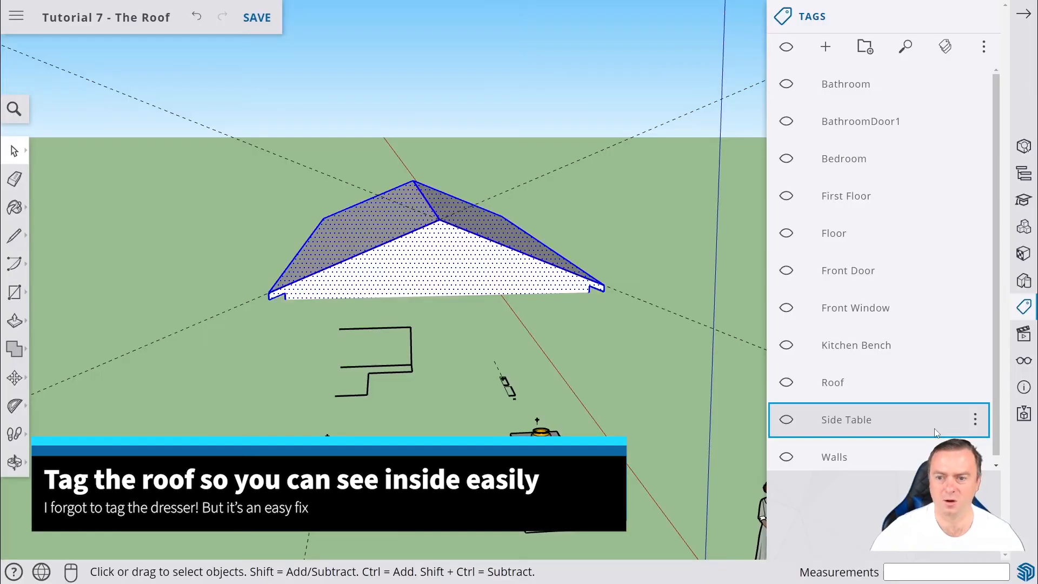
# - Apply the Roof tag to the selected roof geometry and make the Roof tag visible
pyautogui.click(837, 393)
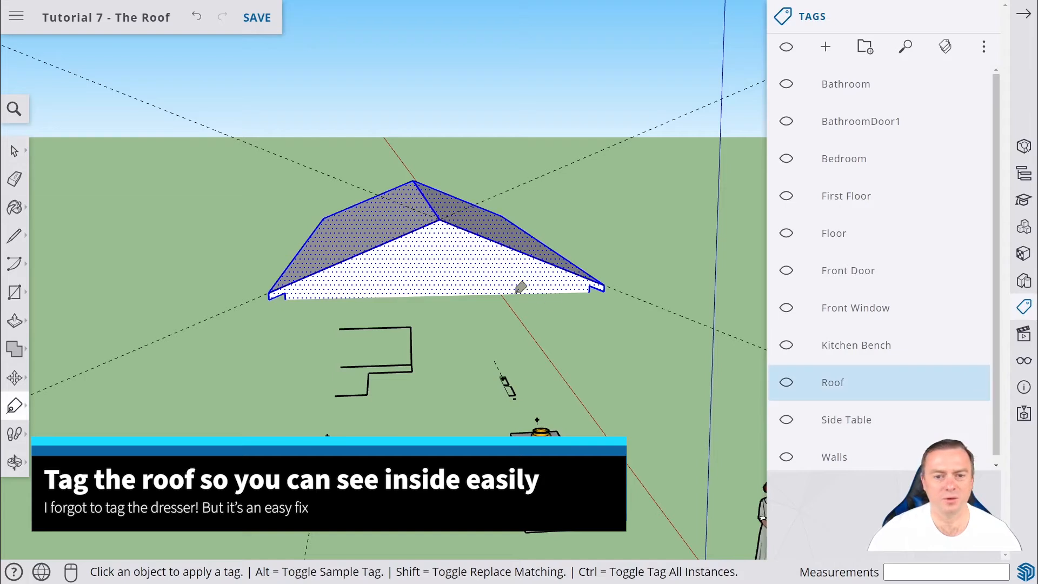
pyautogui.click(487, 262)
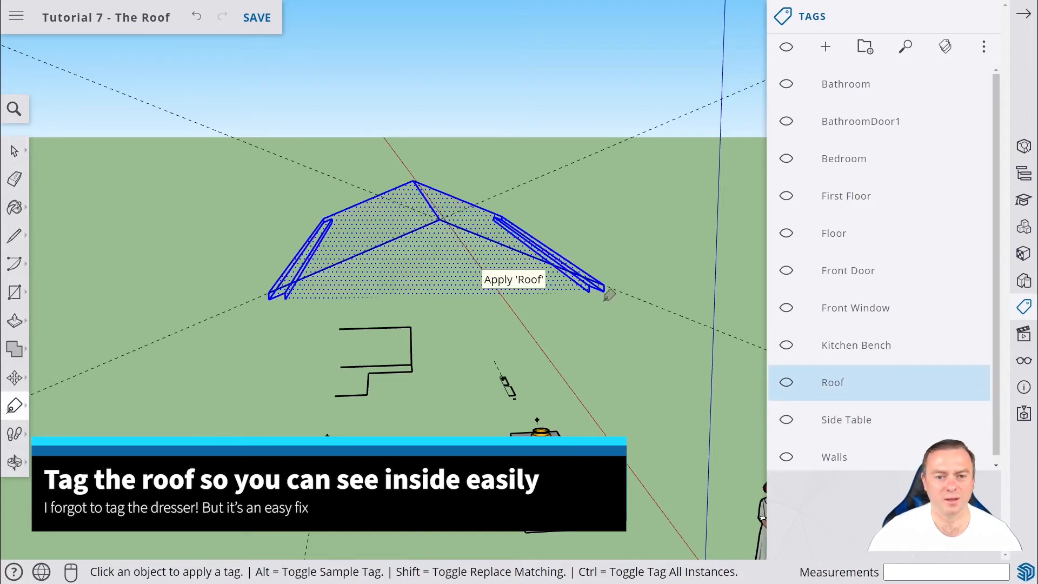
pyautogui.click(785, 383)
pyautogui.click(785, 383)
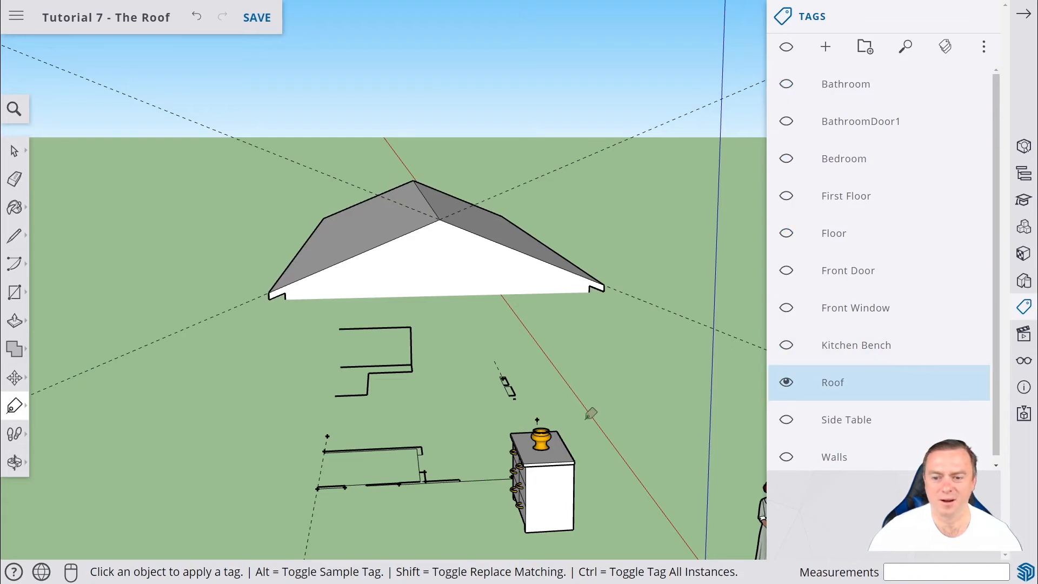
# - Hide the Roof tag so that only the untagged objects are shown
pyautogui.click(16, 160)
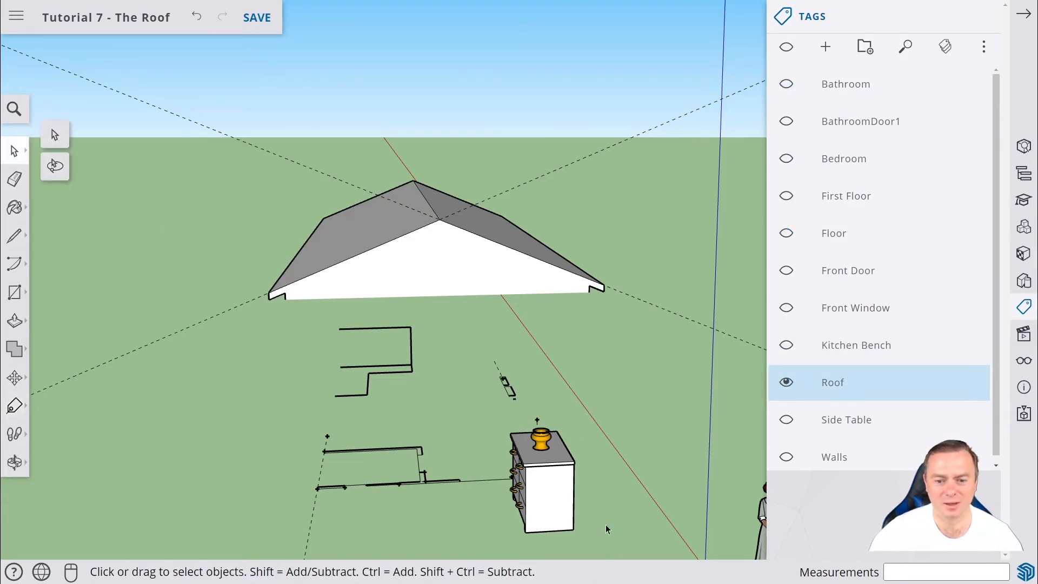
pyautogui.moveTo(581, 429); pyautogui.dragTo(648, 407, button='middle')
pyautogui.moveTo(635, 370); pyautogui.dragTo(658, 361, button='middle')
pyautogui.scroll(5, 657, 362)
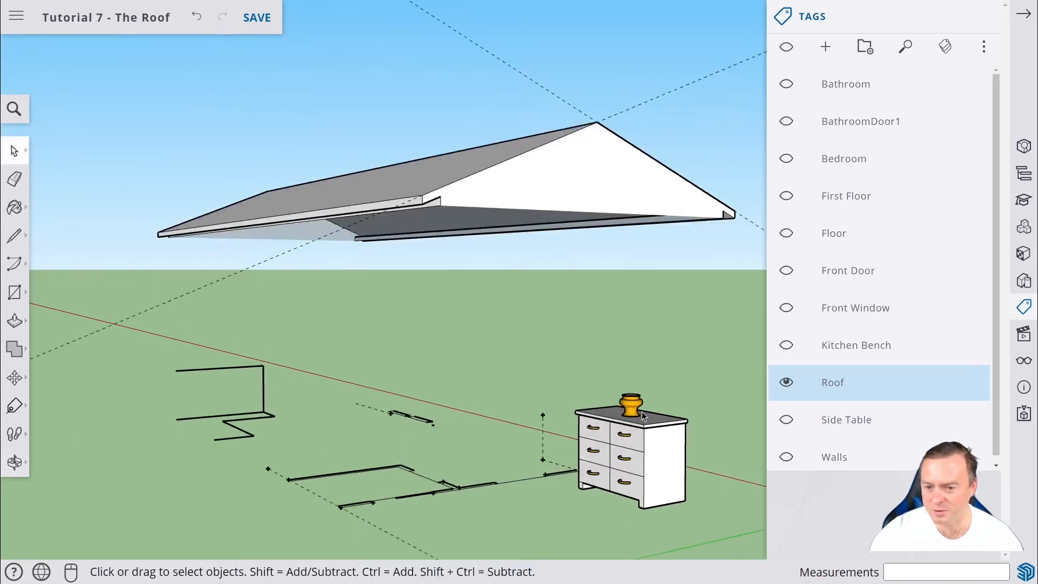
pyautogui.moveTo(688, 478); pyautogui.dragTo(592, 407, button='middle')
pyautogui.scroll(2, 540, 353)
pyautogui.scroll(-5, 516, 406)
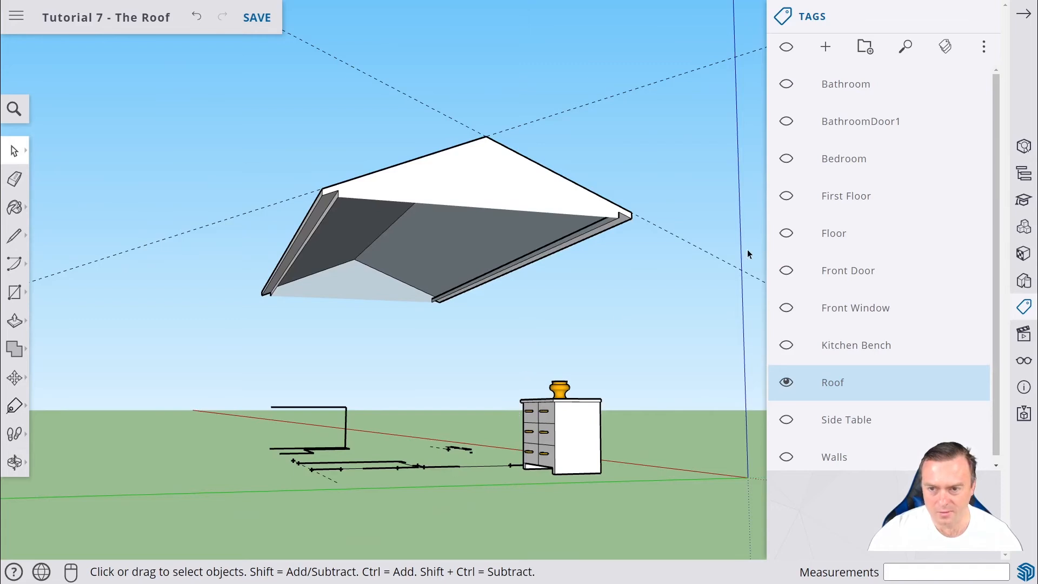
pyautogui.click(778, 390)
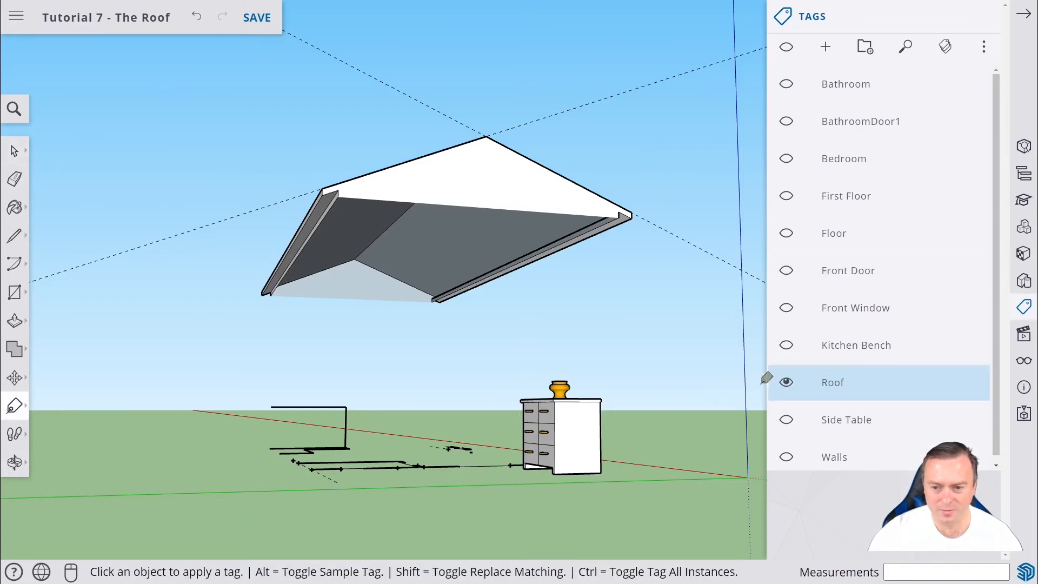
pyautogui.click(789, 383)
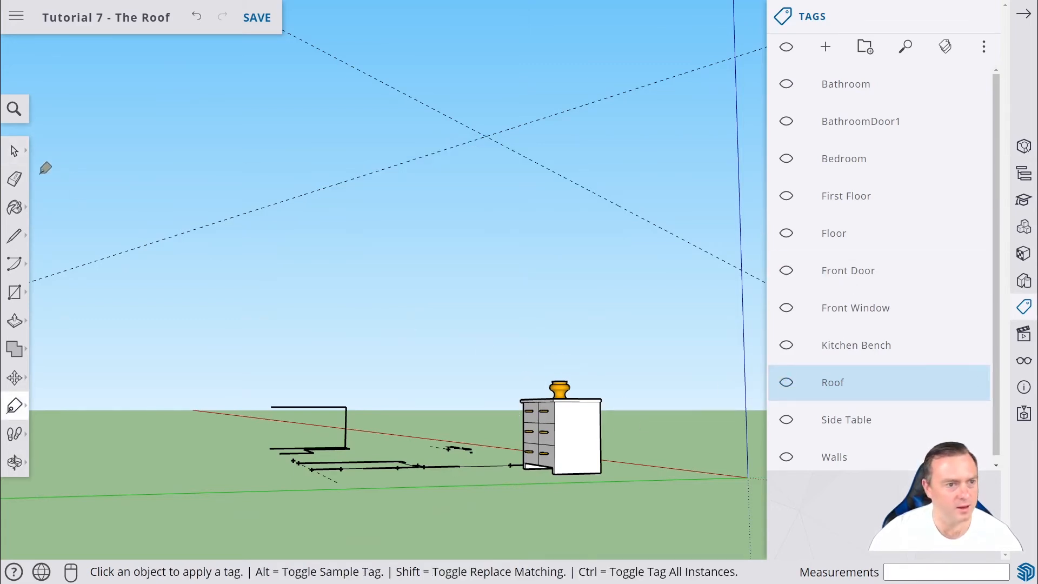
# - Select the chest of drawers together with the vase standing on it
pyautogui.click(15, 151)
pyautogui.moveTo(485, 313); pyautogui.dragTo(652, 517)
pyautogui.moveTo(652, 516); pyautogui.dragTo(621, 445, button='middle')
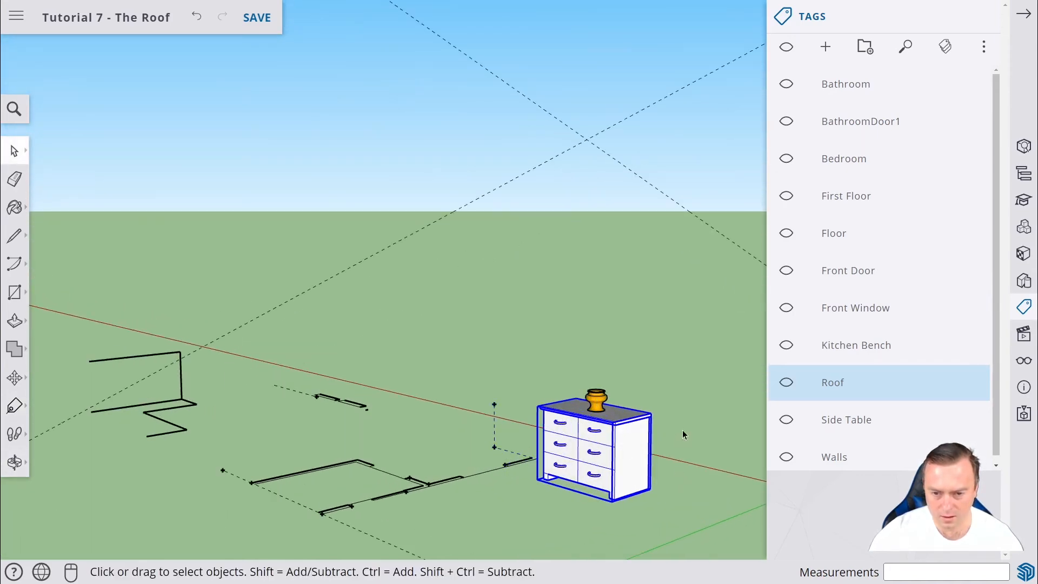
pyautogui.keyDown('shift'); pyautogui.click(598, 404); pyautogui.keyUp('shift')
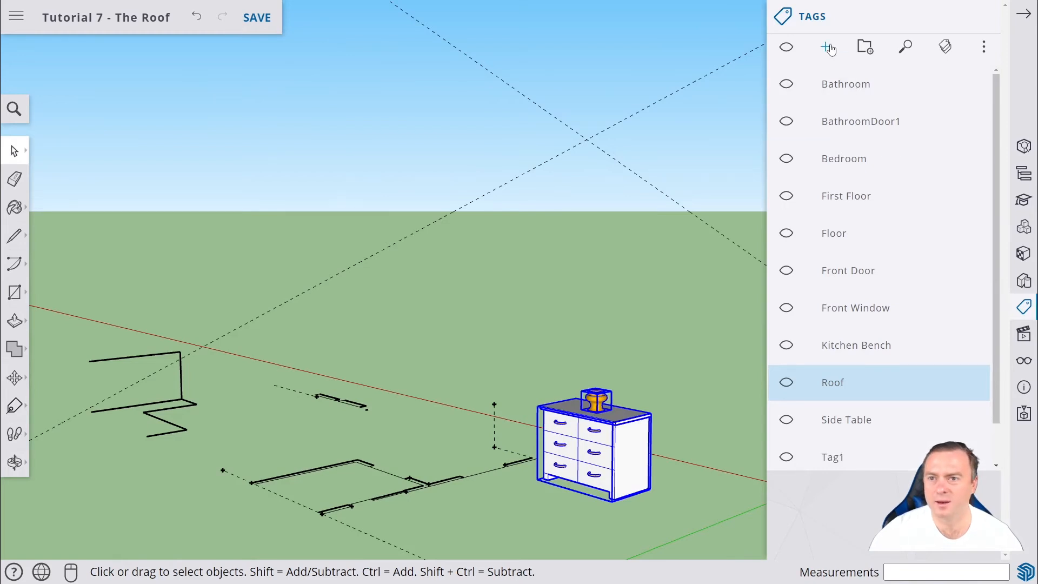
# - Create a new tag and name it Dressing Table
pyautogui.click(872, 457)
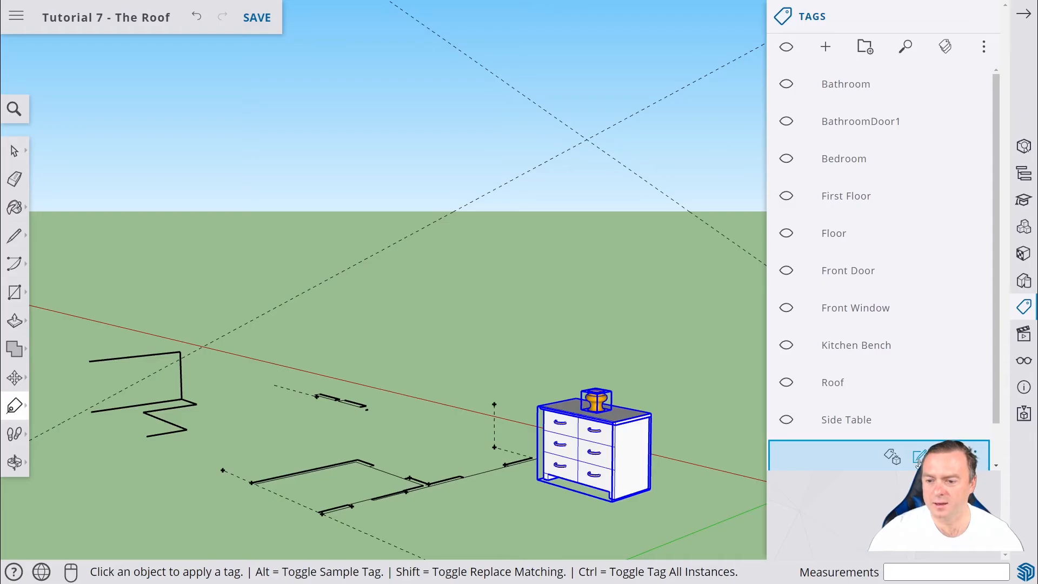
pyautogui.click(918, 458)
pyautogui.write('Dressing Table')
pyautogui.press('Return')
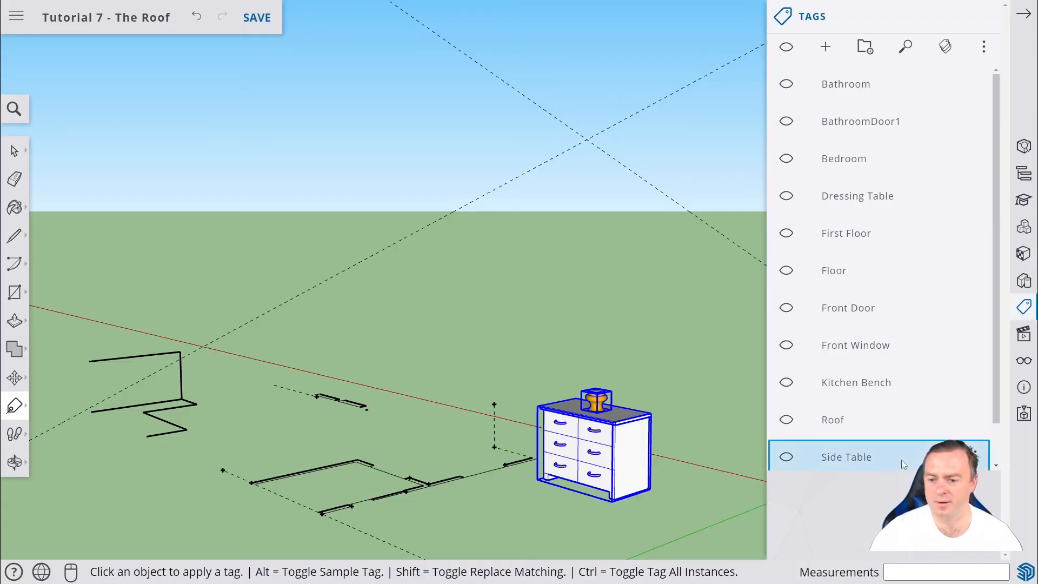
# - Apply the Dressing Table tag to the selected chest of drawers and vase
pyautogui.click(924, 191)
pyautogui.click(602, 444)
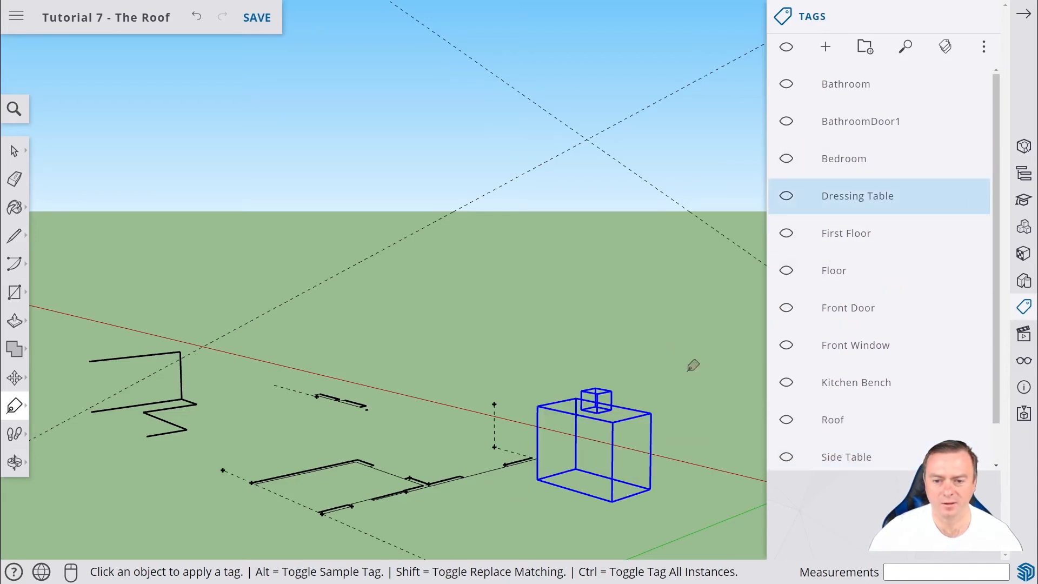
pyautogui.click(791, 206)
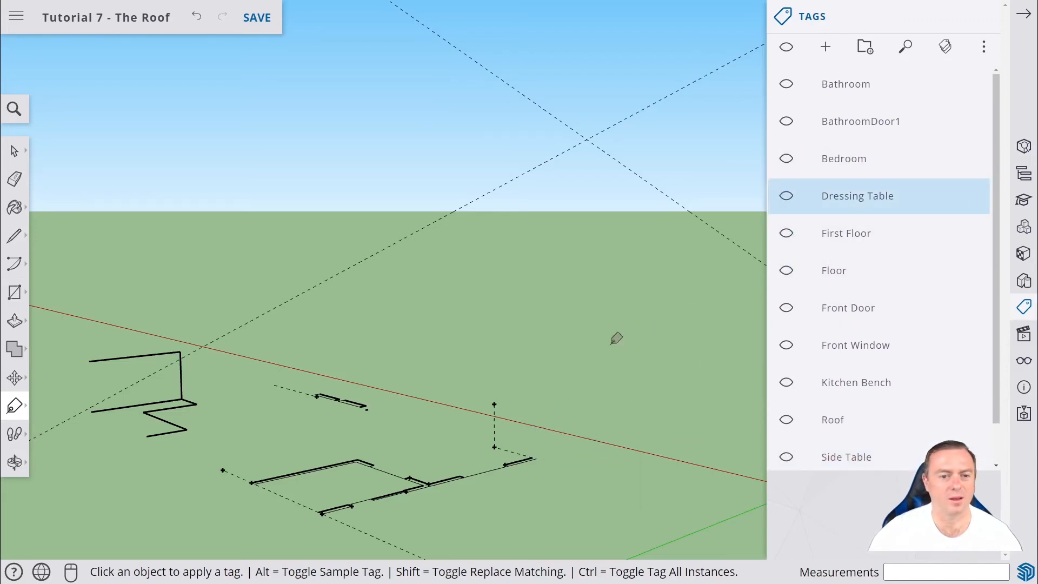
# - Make all tags visible so the whole house shows, and select the Roof tag
pyautogui.click(785, 48)
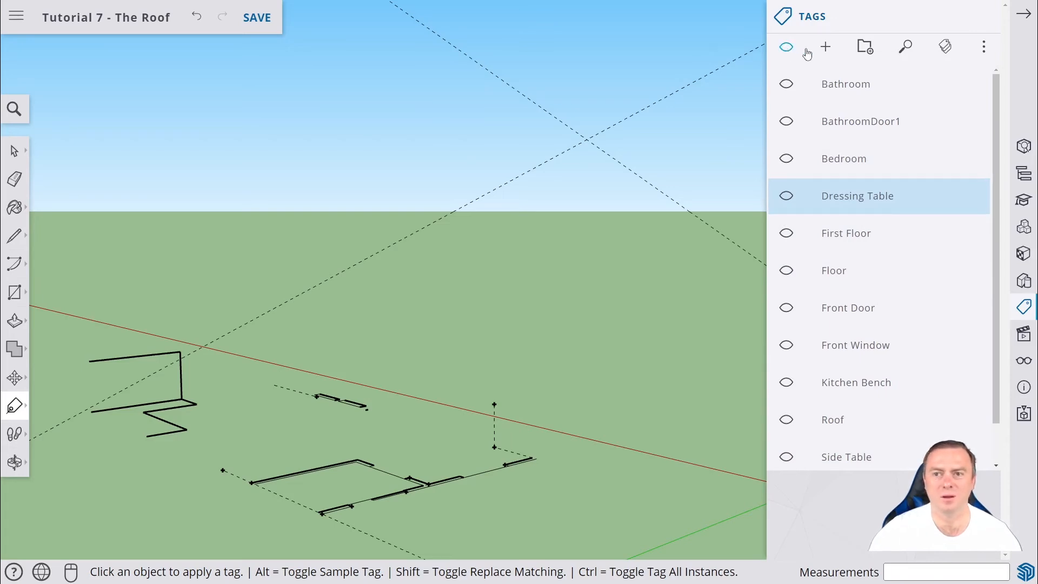
pyautogui.click(787, 47)
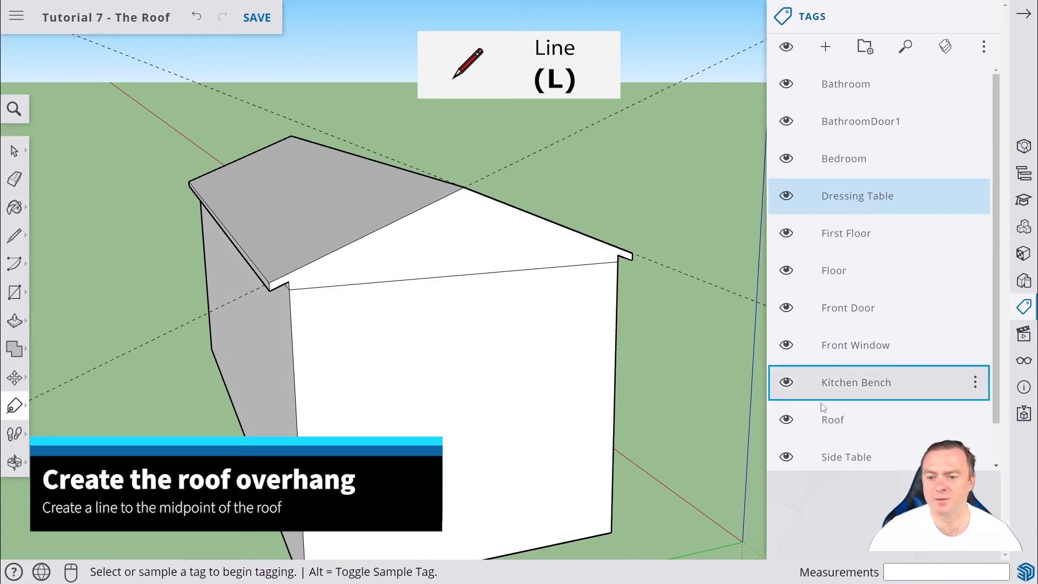
pyautogui.click(796, 429)
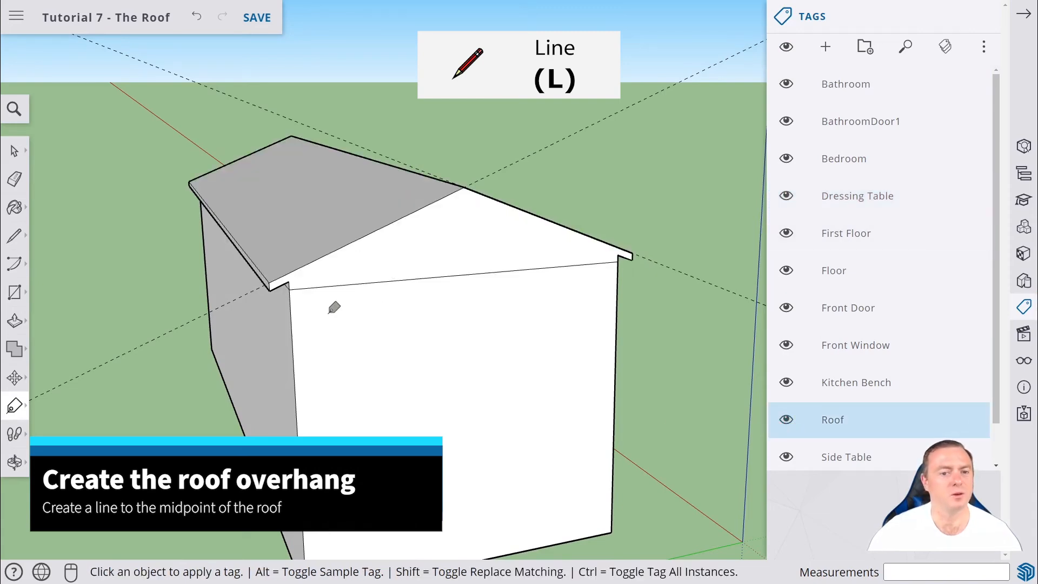
# - Close the tag list and draw two lines on the gable parallel to the roof slopes, from each inner eave corner to below the ridge
pyautogui.moveTo(253, 291); pyautogui.dragTo(389, 357, button='middle')
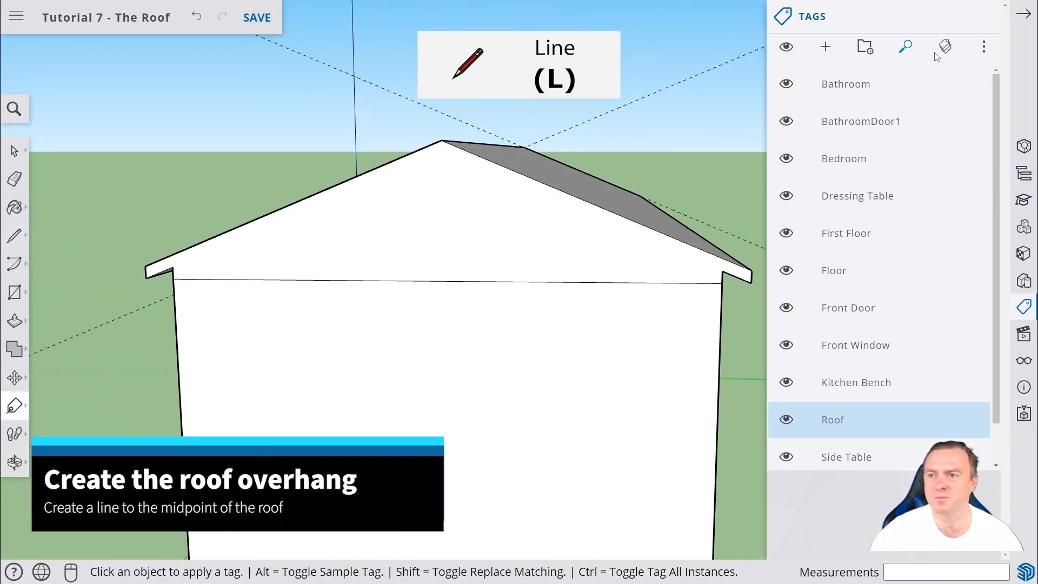
pyautogui.click(1023, 14)
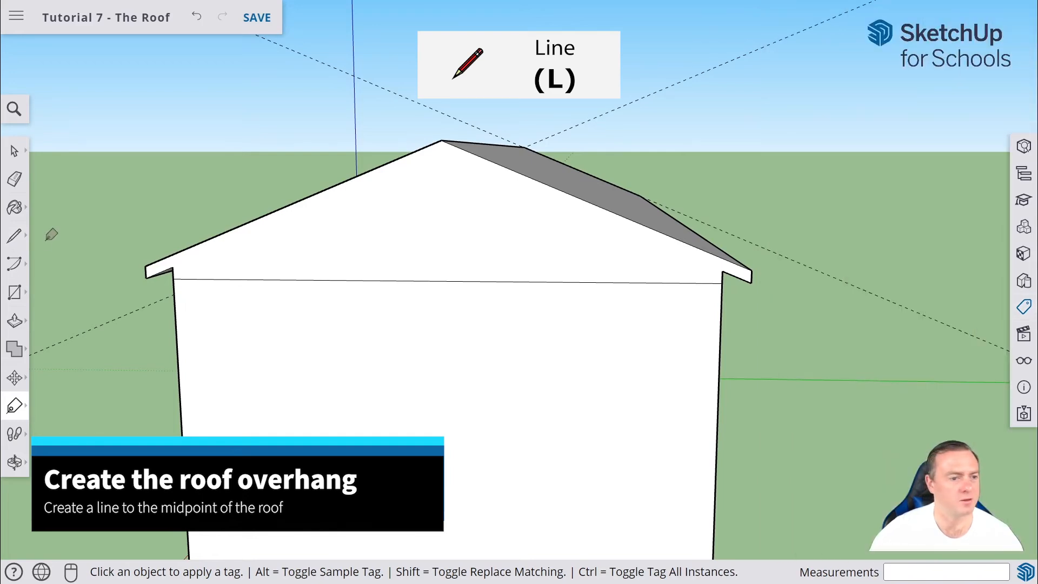
pyautogui.click(15, 237)
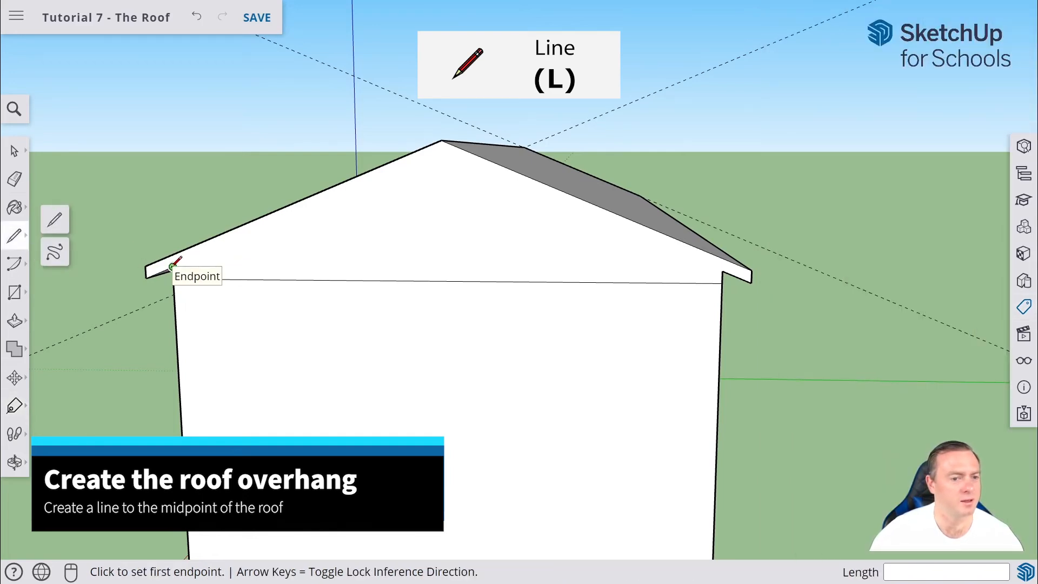
pyautogui.click(172, 266)
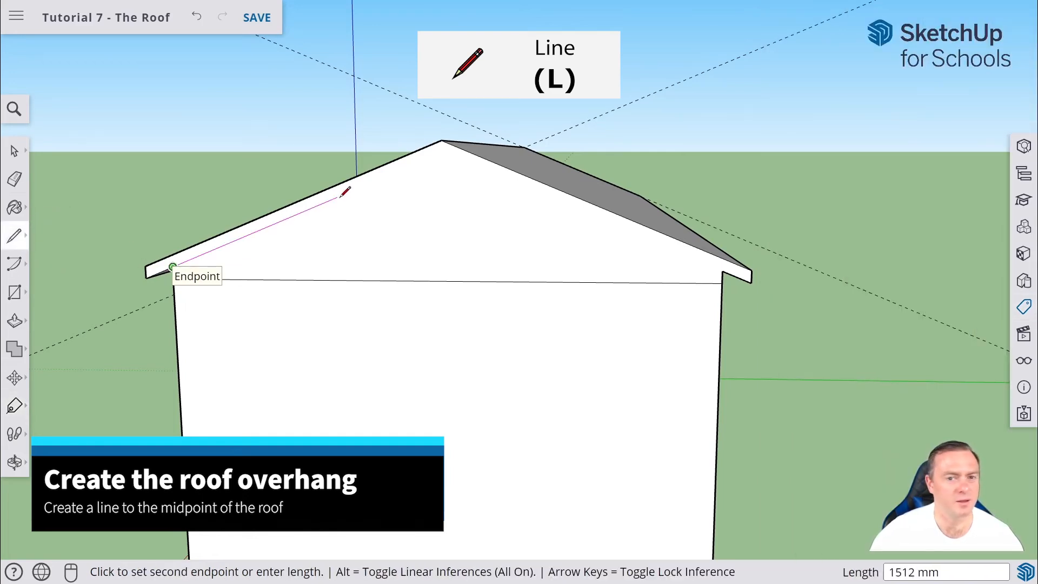
pyautogui.click(442, 153)
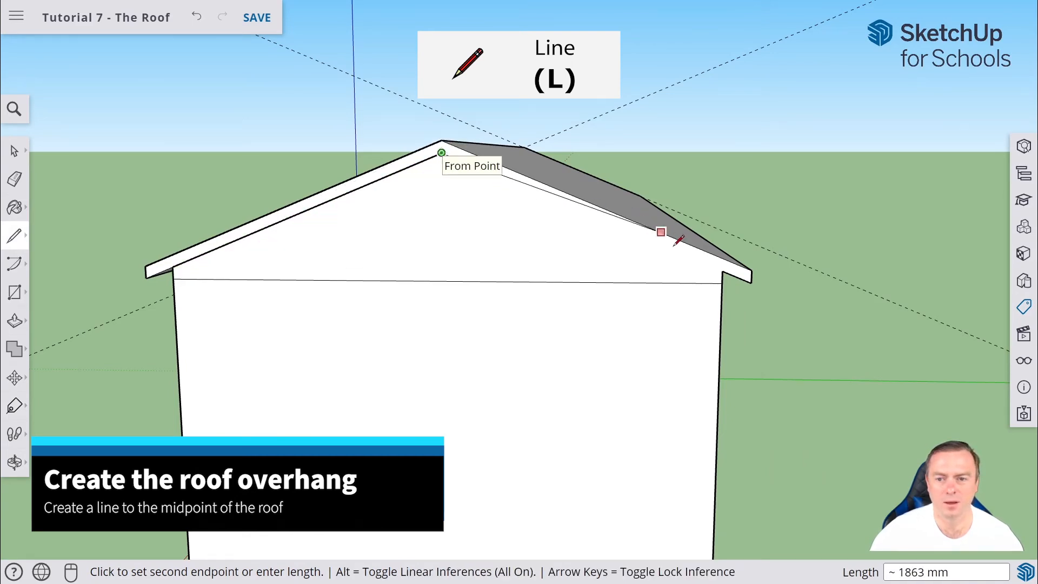
pyautogui.click(723, 271)
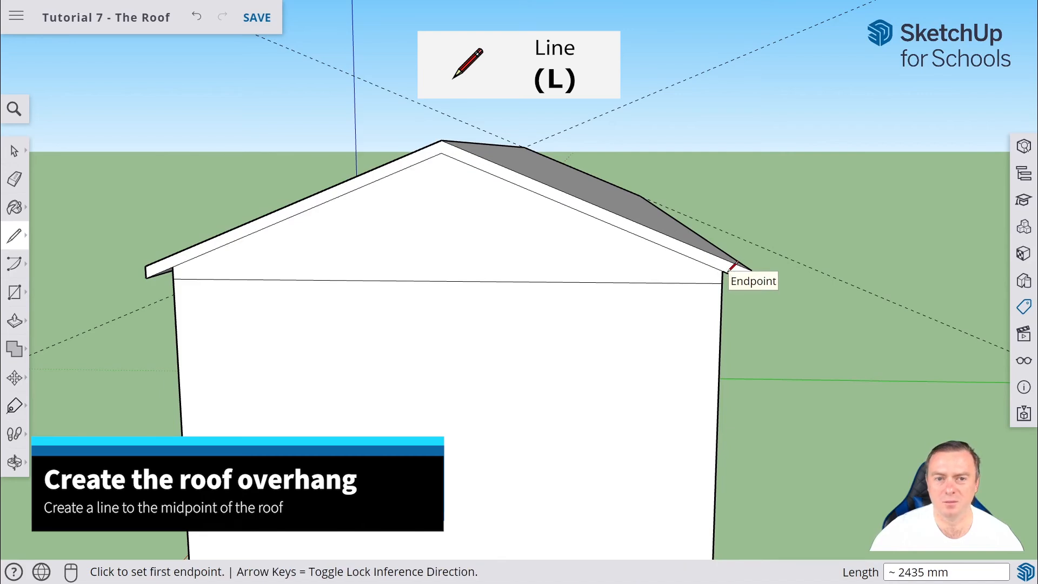
# - Push/Pull the roof-edge strip on this gable outward by 400 mm to form the overhang
pyautogui.moveTo(459, 157); pyautogui.dragTo(409, 224, button='middle')
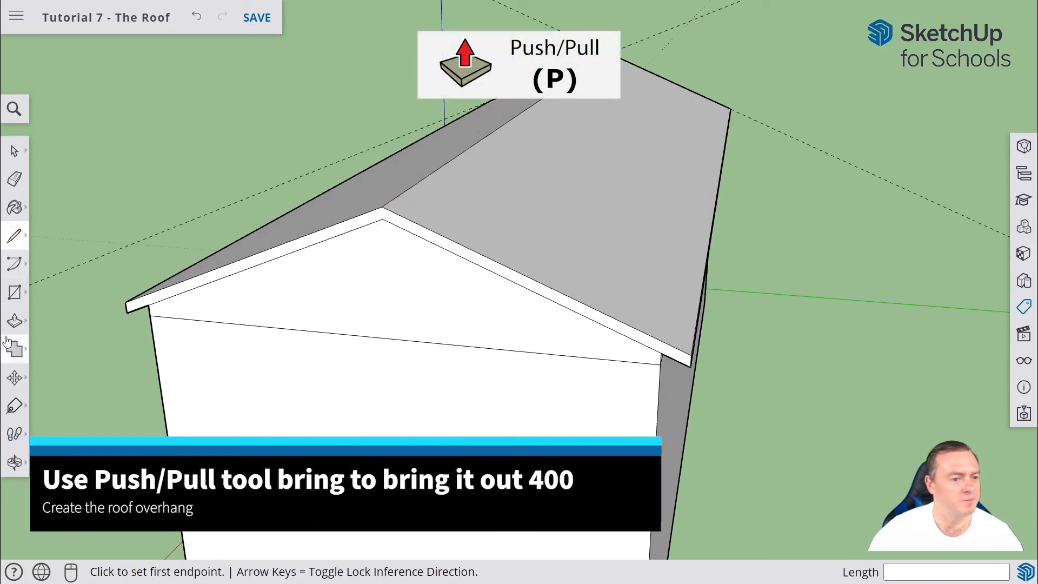
pyautogui.click(15, 321)
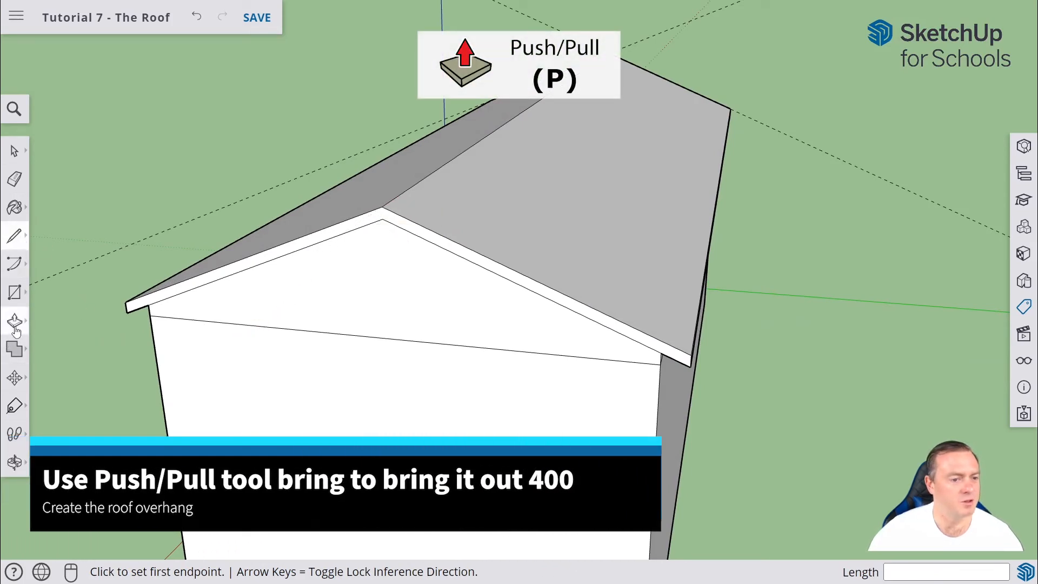
pyautogui.click(302, 256)
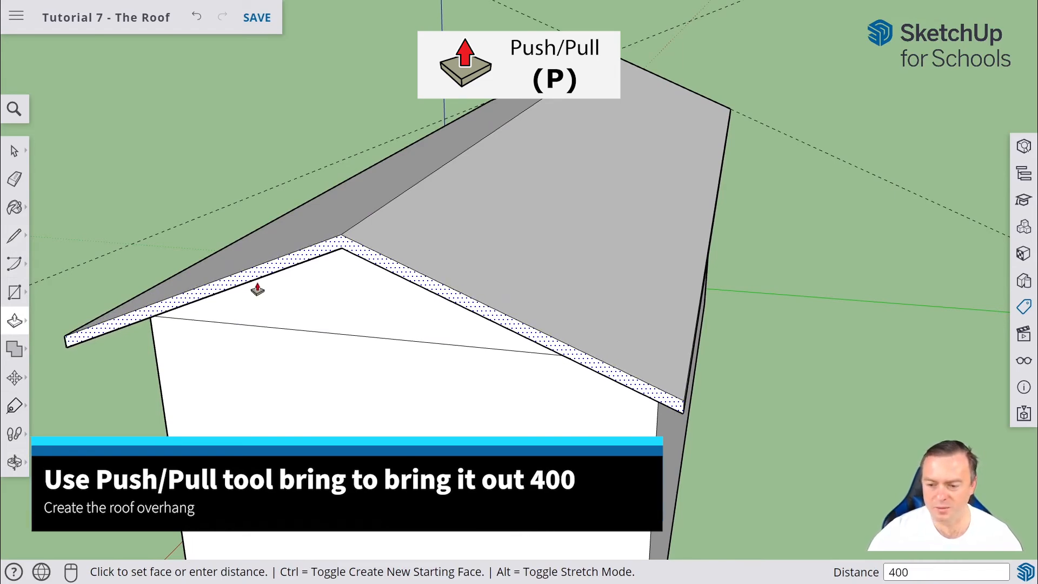
pyautogui.press('Return')
# - On the opposite gable, draw two lines about 2435 mm long parallel to the roof slopes, joining both inner eave corners below the ridge
pyautogui.moveTo(385, 281); pyautogui.dragTo(30, 266, button='middle')
pyautogui.moveTo(717, 222); pyautogui.dragTo(214, 186, button='middle')
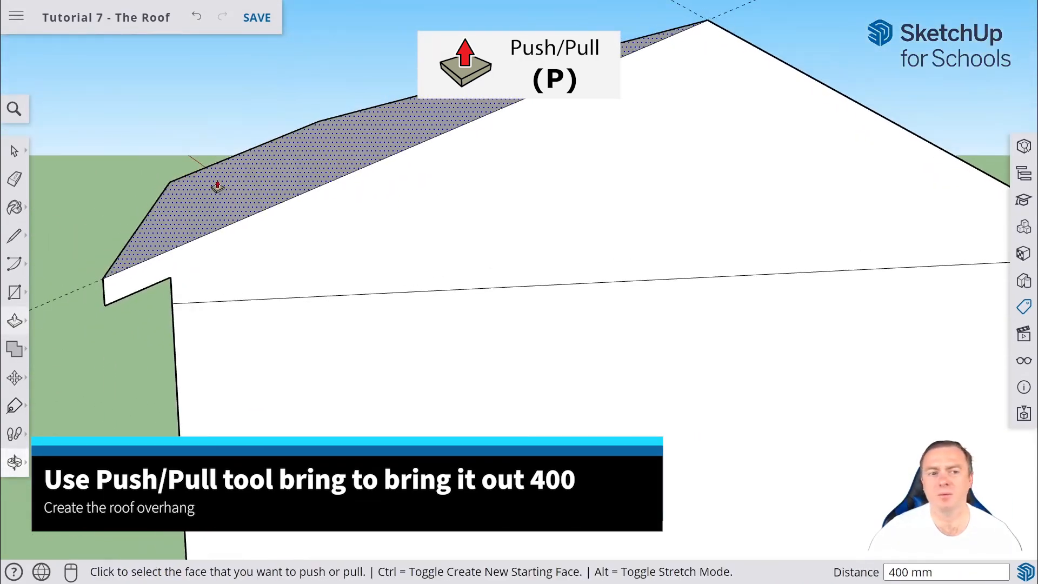
pyautogui.moveTo(736, 235); pyautogui.dragTo(844, 256, button='middle')
pyautogui.press('p')
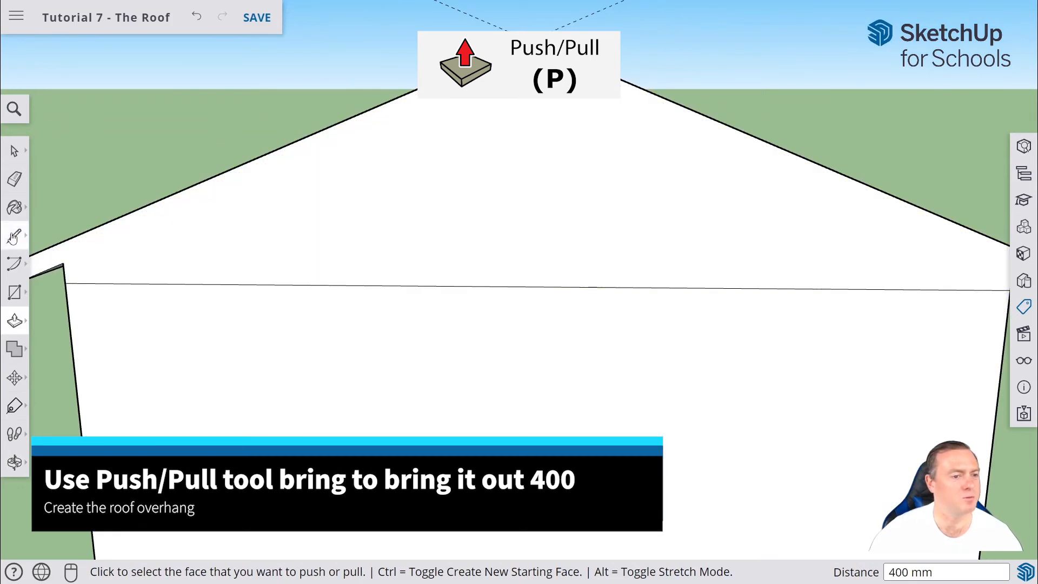
pyautogui.click(13, 236)
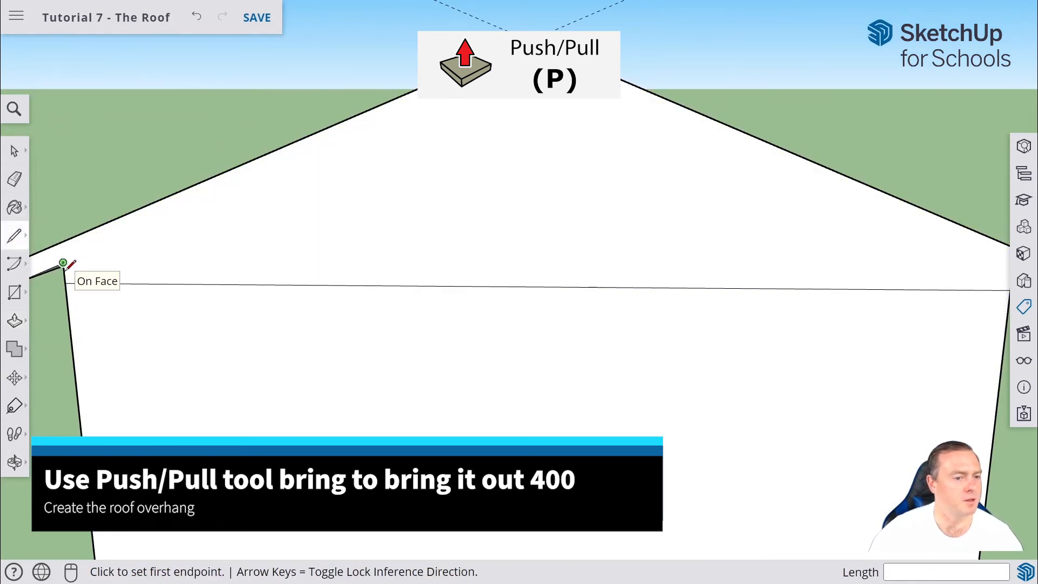
pyautogui.click(64, 263)
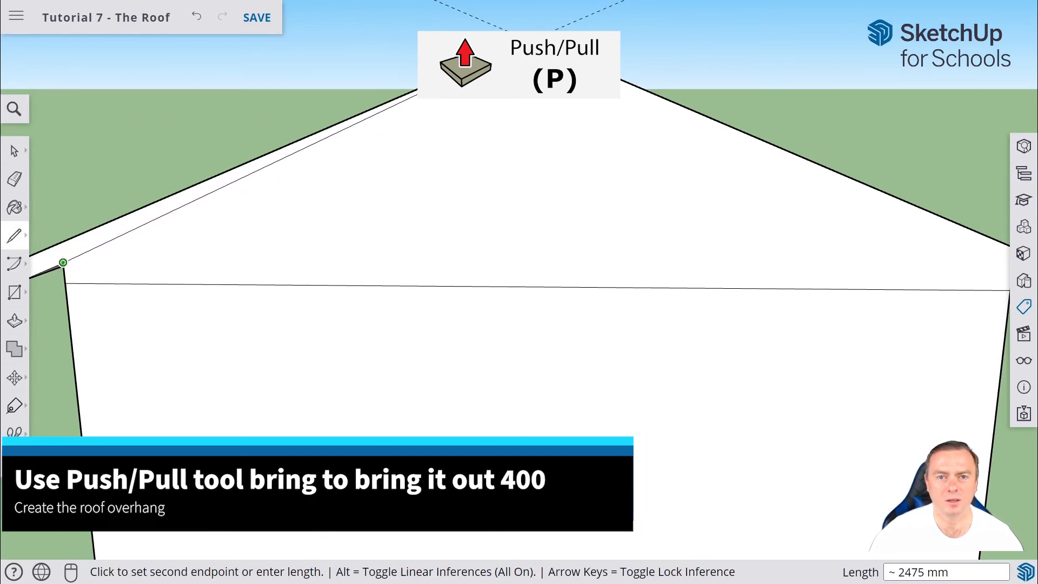
pyautogui.click(530, 64)
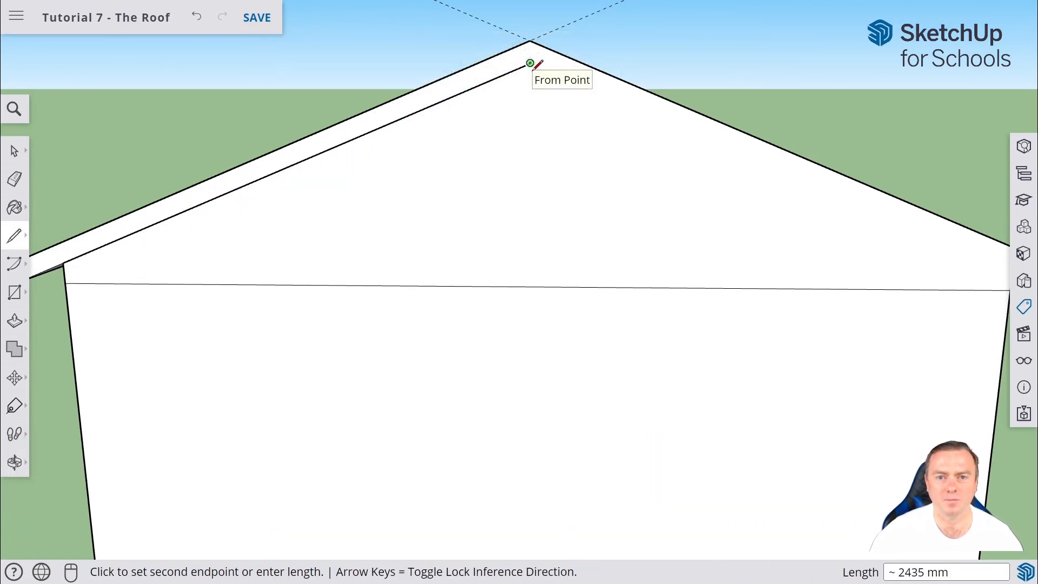
pyautogui.moveTo(864, 233); pyautogui.dragTo(755, 227, button='middle')
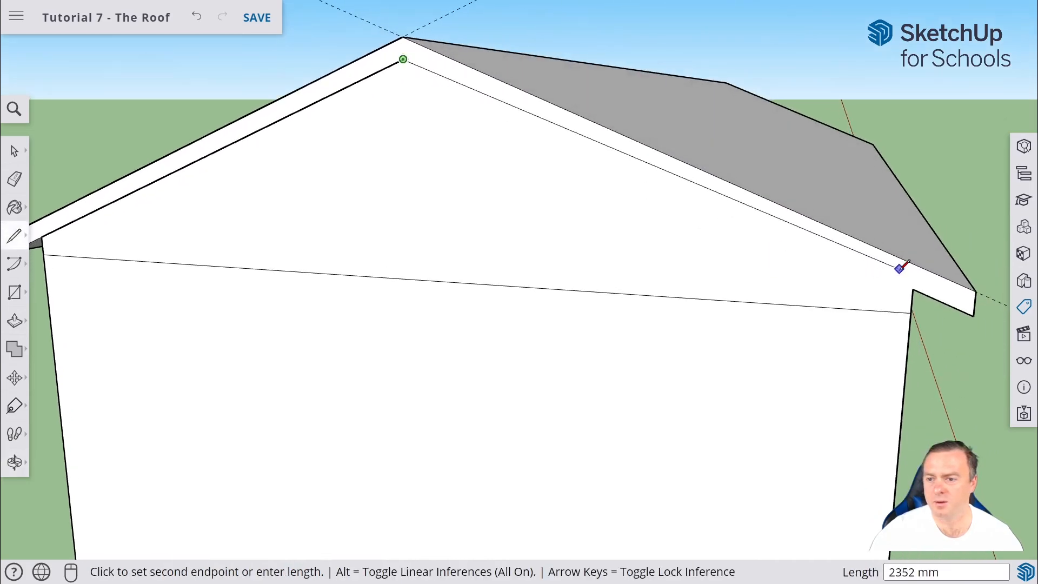
pyautogui.click(916, 285)
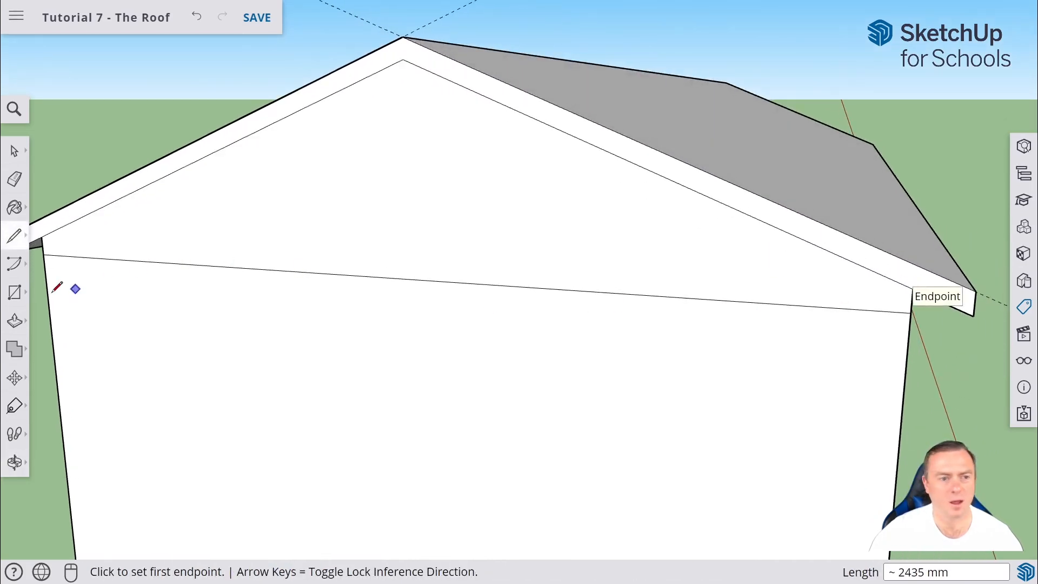
# - Push/Pull the roof-edge strip on the second gable outward by 400 mm to match the first overhang
pyautogui.click(15, 321)
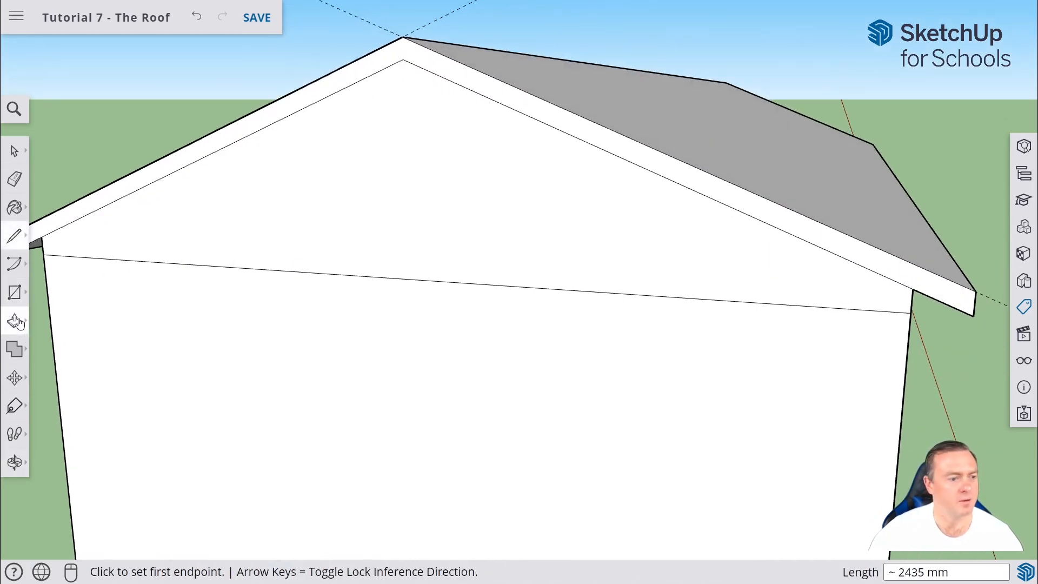
pyautogui.click(553, 126)
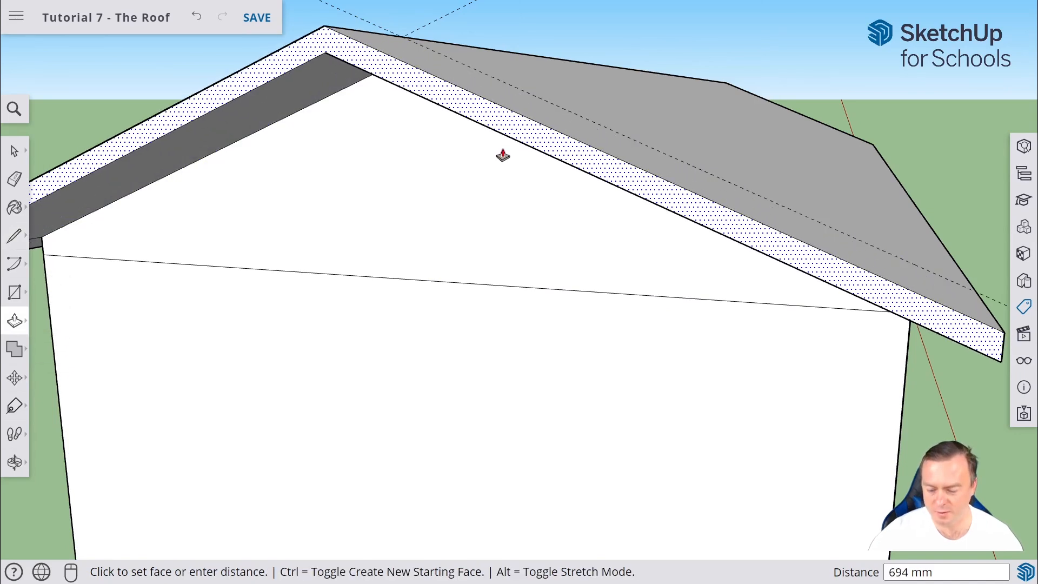
pyautogui.press('Return')
pyautogui.moveTo(610, 134); pyautogui.dragTo(368, 233, button='middle')
pyautogui.scroll(-6, 179, 180)
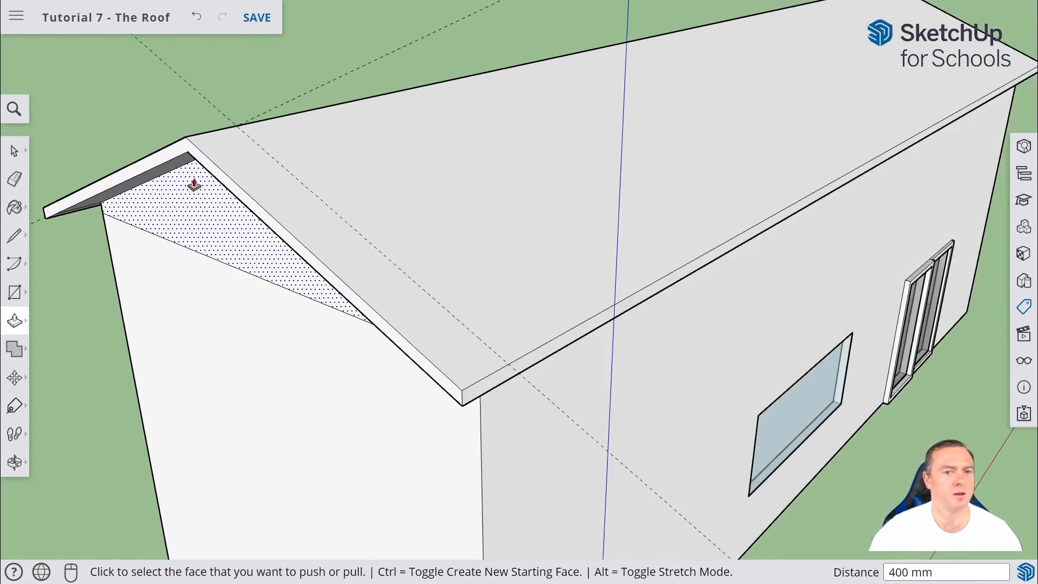
# - Delete the two dashed construction guides that run along the roof slopes
pyautogui.moveTo(206, 178); pyautogui.dragTo(410, 221, button='middle')
pyautogui.scroll(4, 490, 169)
pyautogui.click(15, 151)
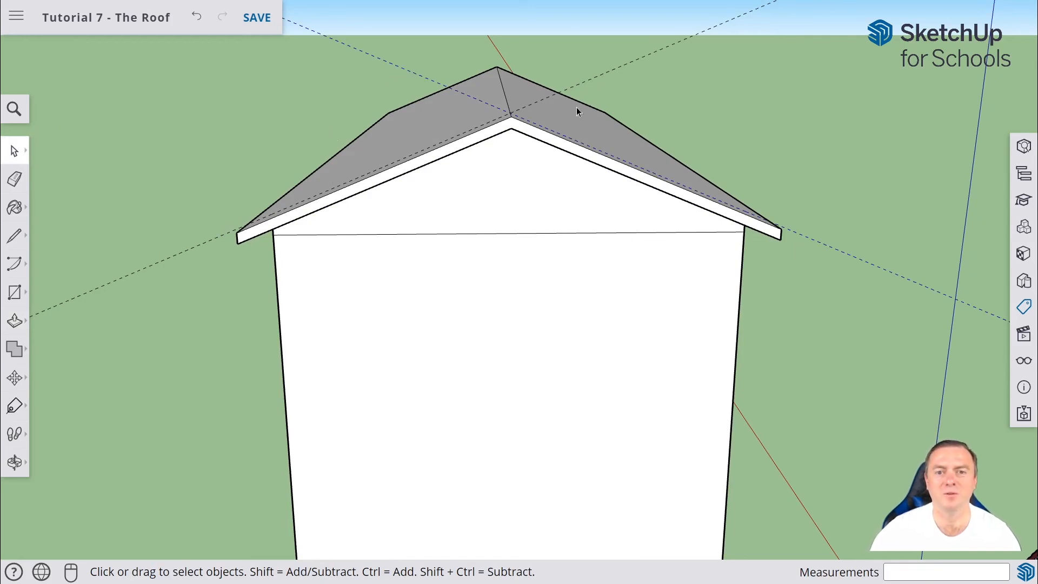
pyautogui.moveTo(227, 236); pyautogui.dragTo(287, 239, button='middle')
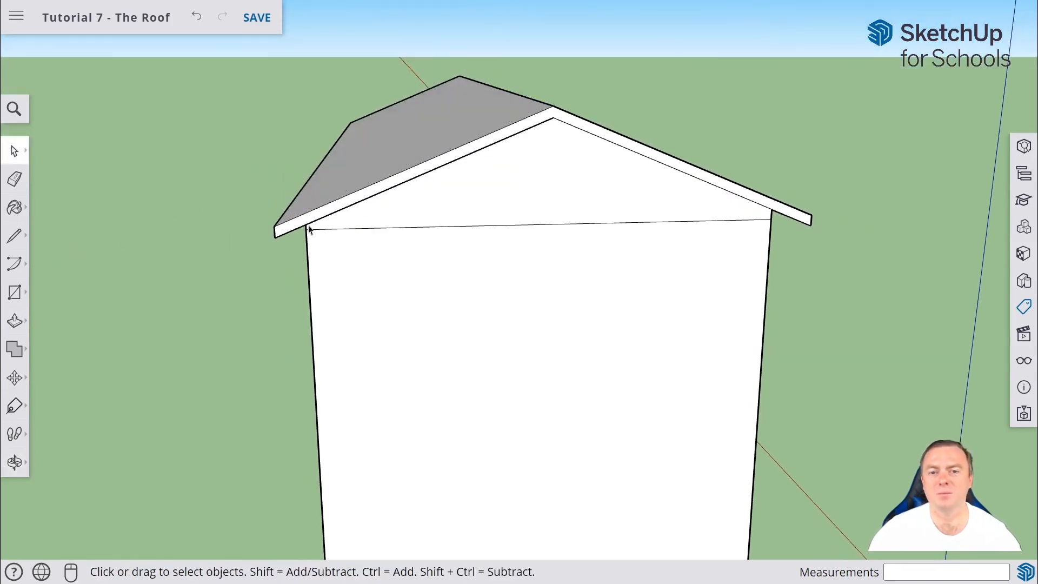
pyautogui.moveTo(513, 210); pyautogui.dragTo(589, 175, button='middle')
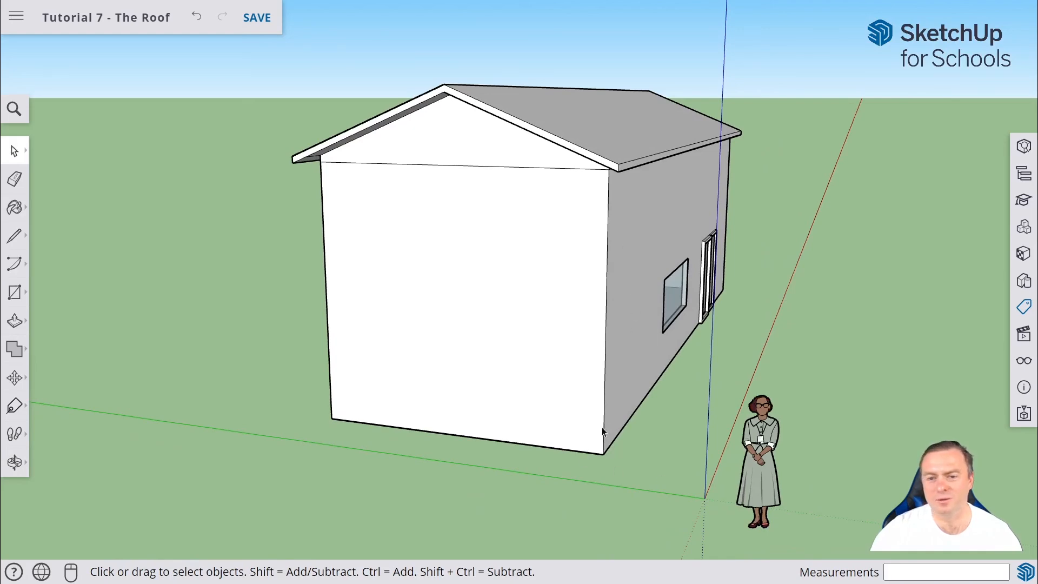
pyautogui.moveTo(622, 390); pyautogui.dragTo(132, 313, button='middle')
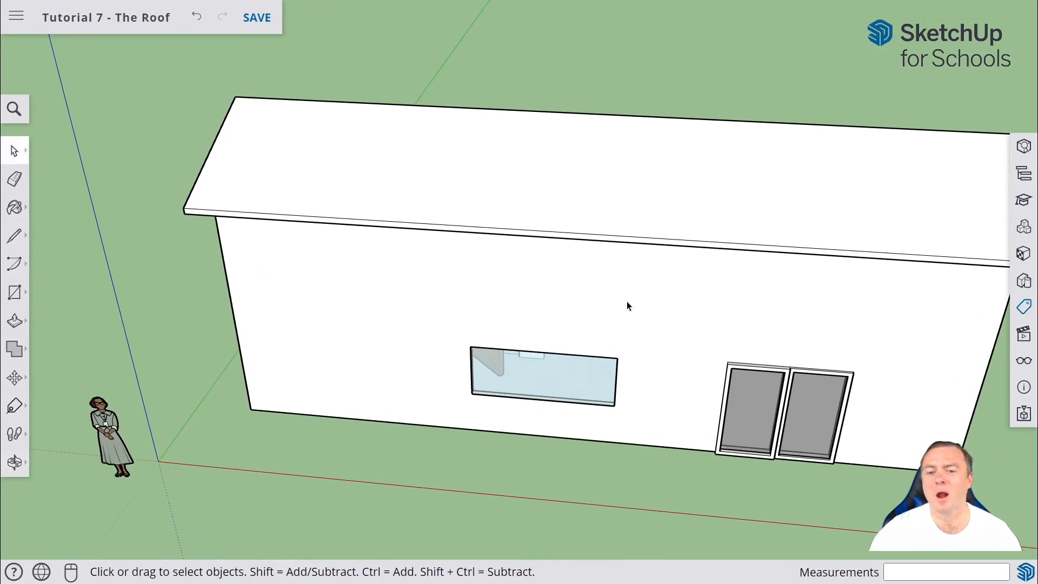